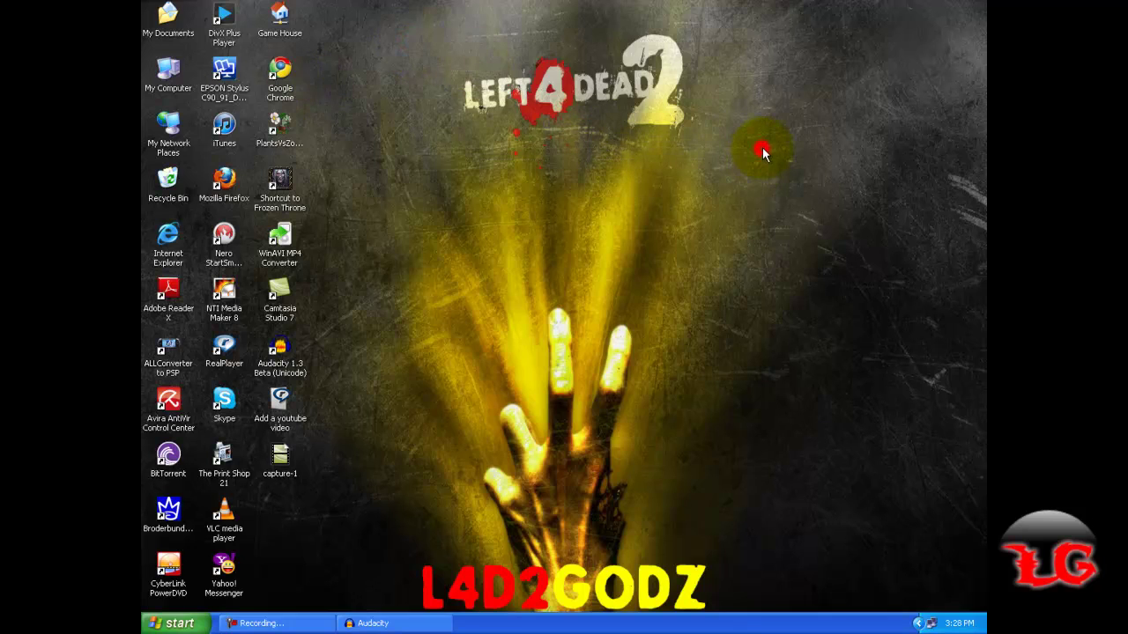
# Start Mozilla Firefox from the desktop shortcut so the Google home page loads.
pyautogui.click(474, 18)
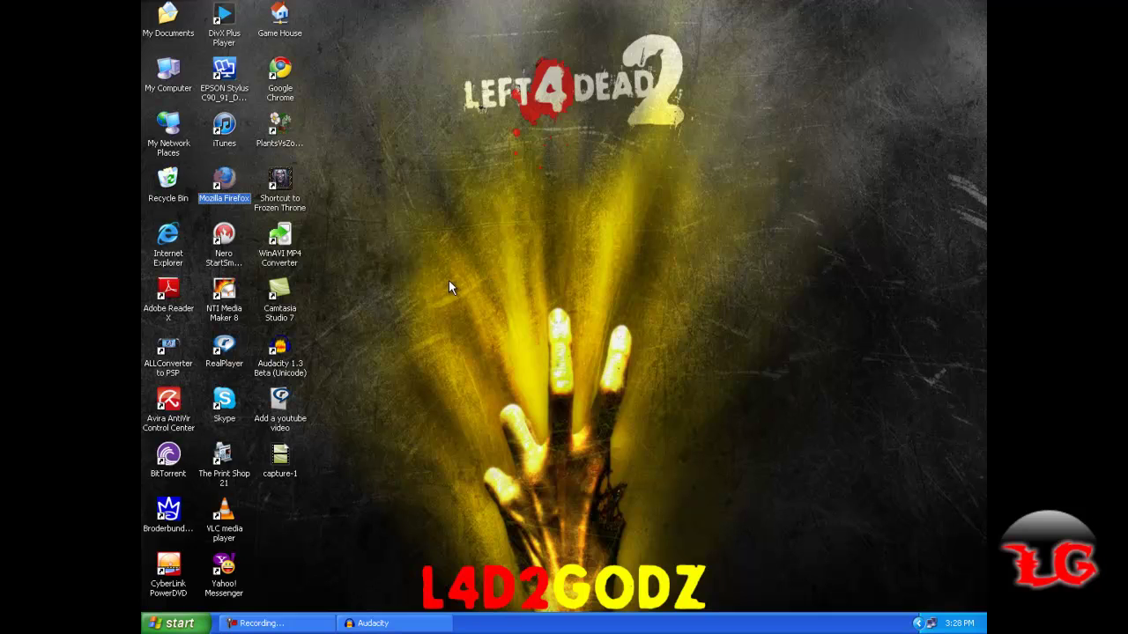
pyautogui.moveTo(421, 241)
pyautogui.mouseDown()
pyautogui.moveTo(793, 623)
pyautogui.moveTo(388, 215)
pyautogui.mouseUp()
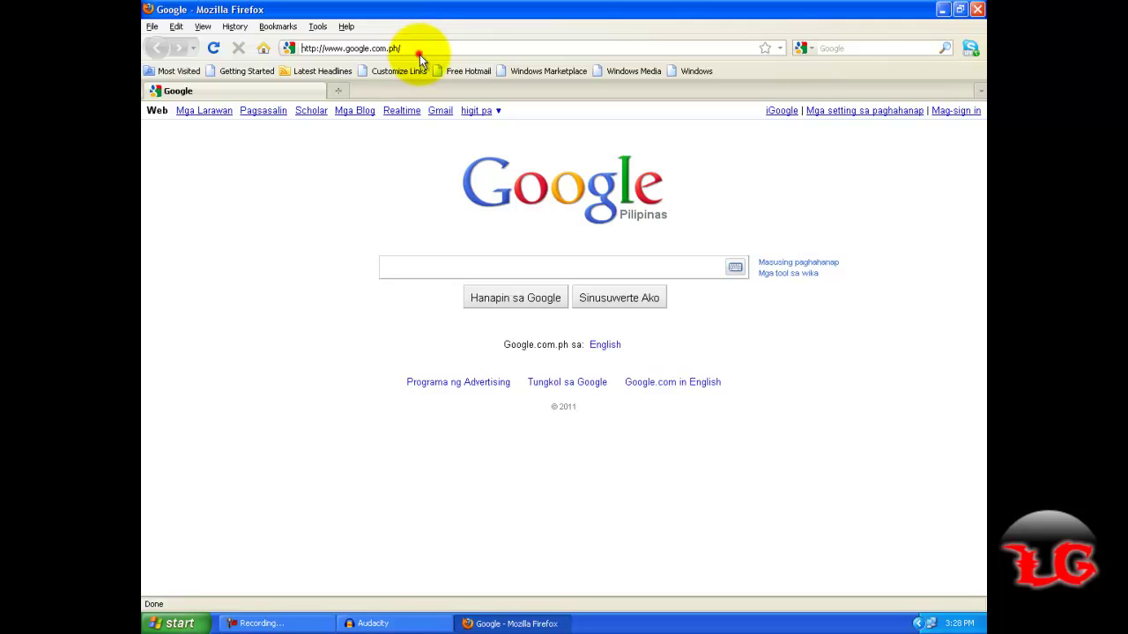
# Go to unet.com in the browser address bar.
pyautogui.click(425, 47)
pyautogui.click(424, 47)
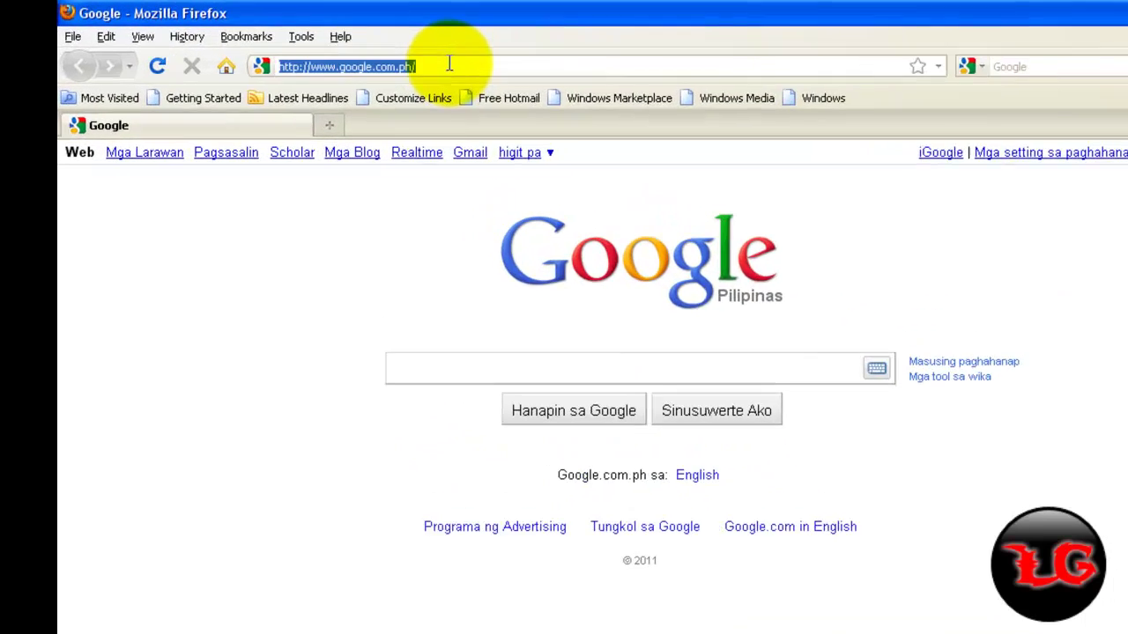
pyautogui.write('unet.')
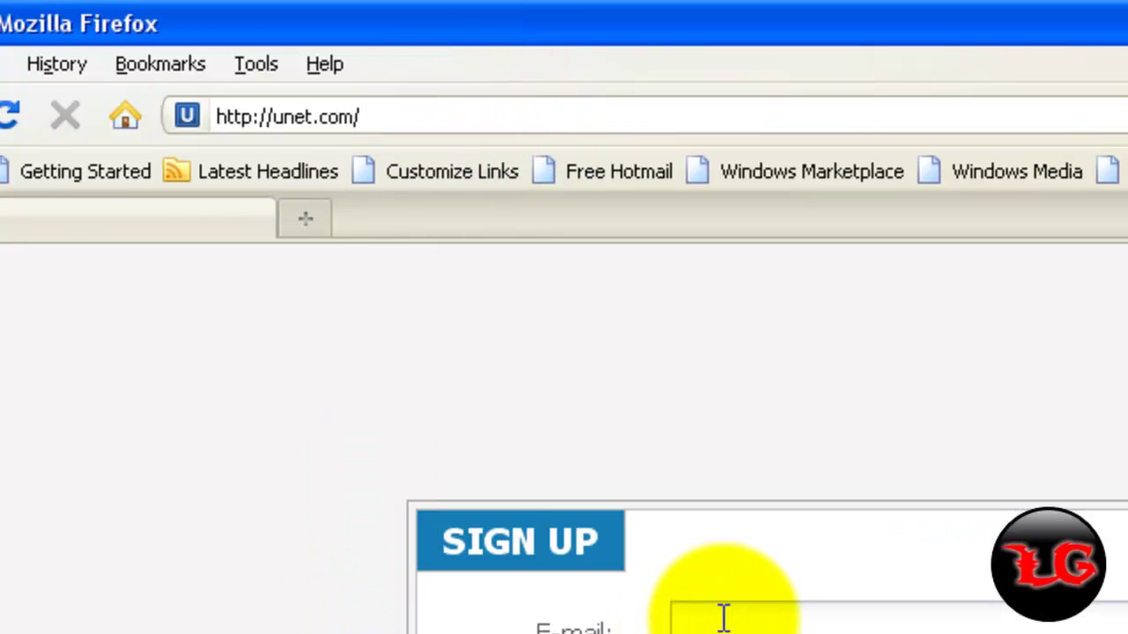
# Sign in to uNet with the account e-mail and password, Webtop selected.
pyautogui.click(725, 615)
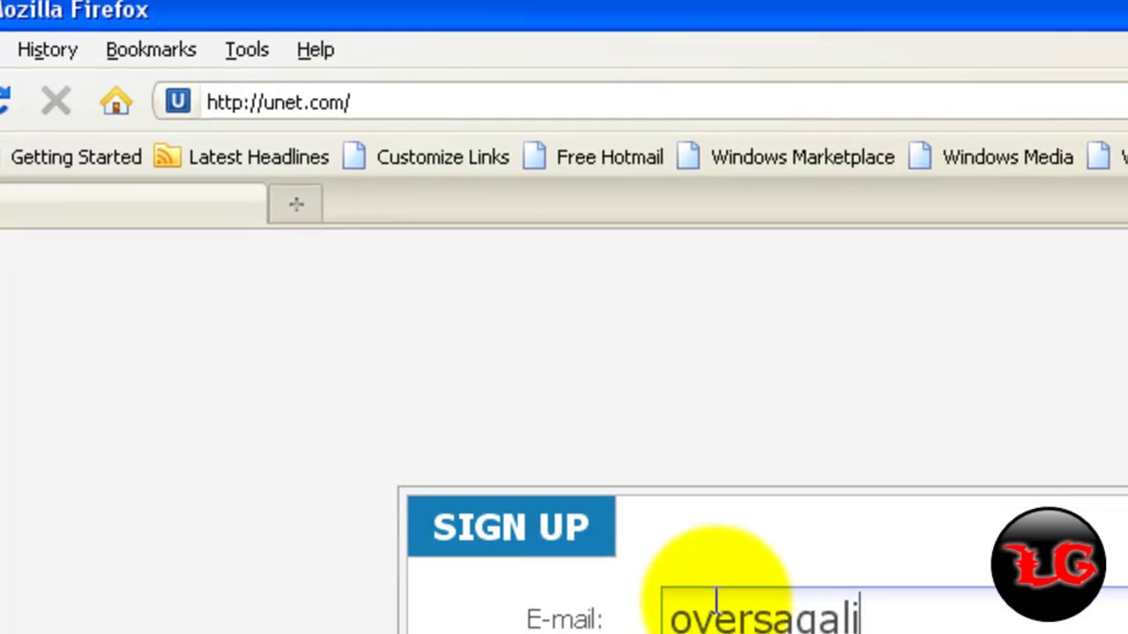
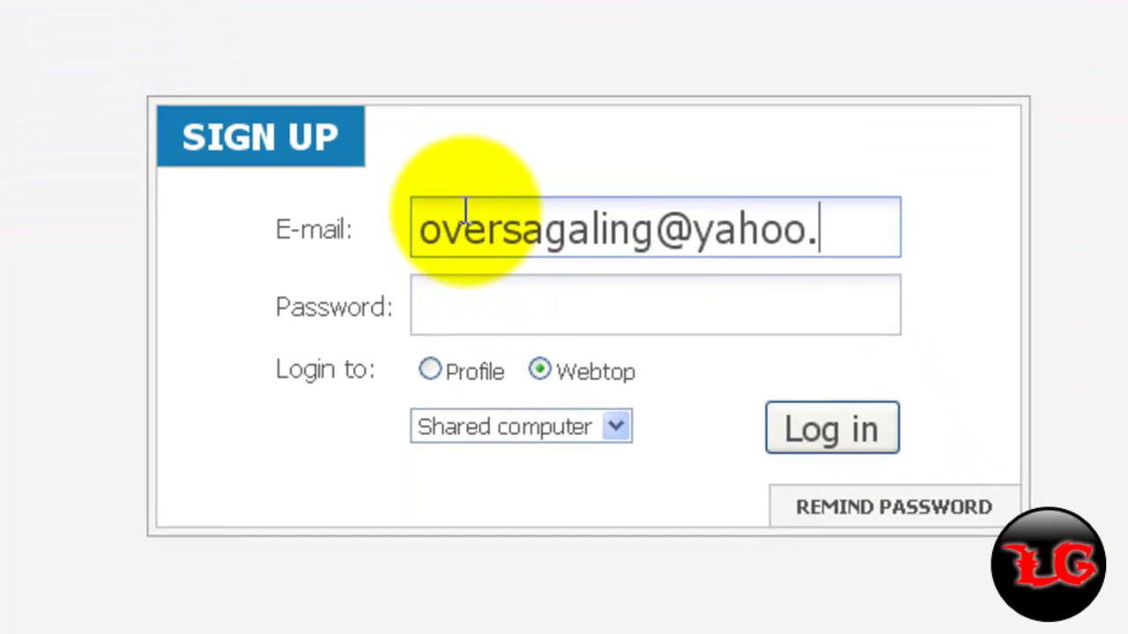
pyautogui.press('Tab')
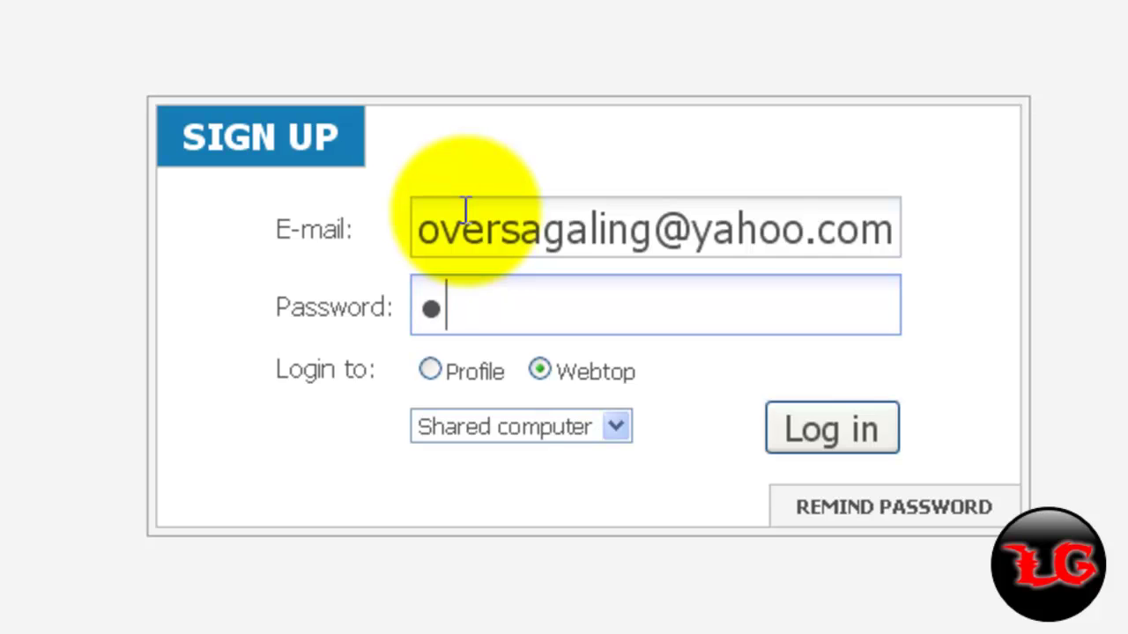
pyautogui.write('1')
pyautogui.press('Return')
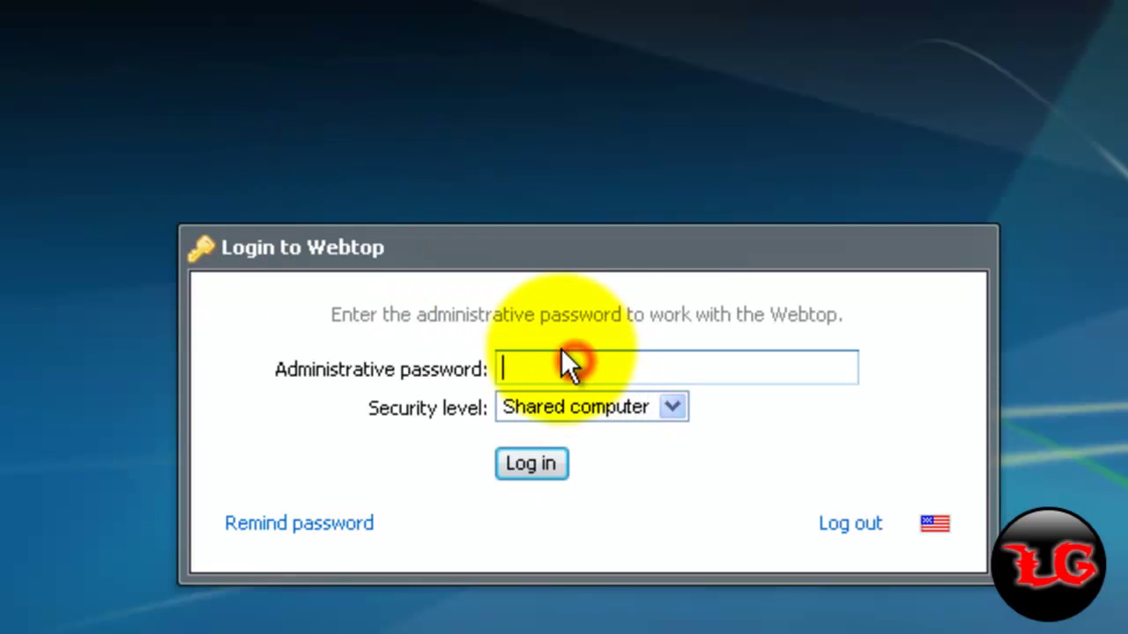
# Unlock Webtop with the administrative password and a security level, showing the My websites list.
pyautogui.click(595, 411)
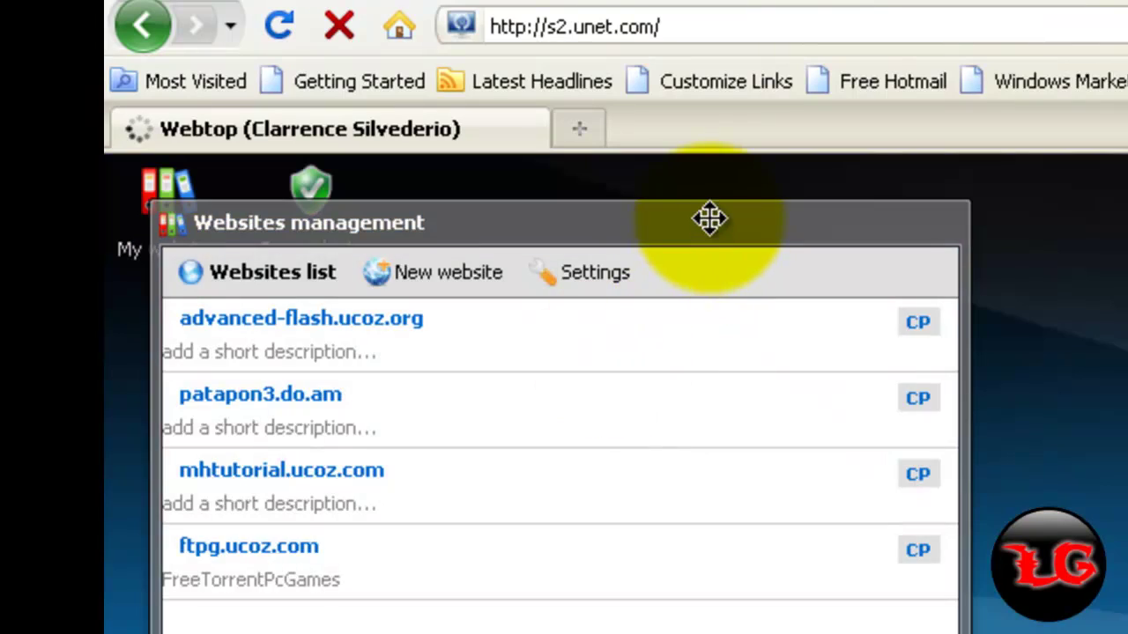
pyautogui.moveTo(710, 220); pyautogui.dragTo(980, 287)
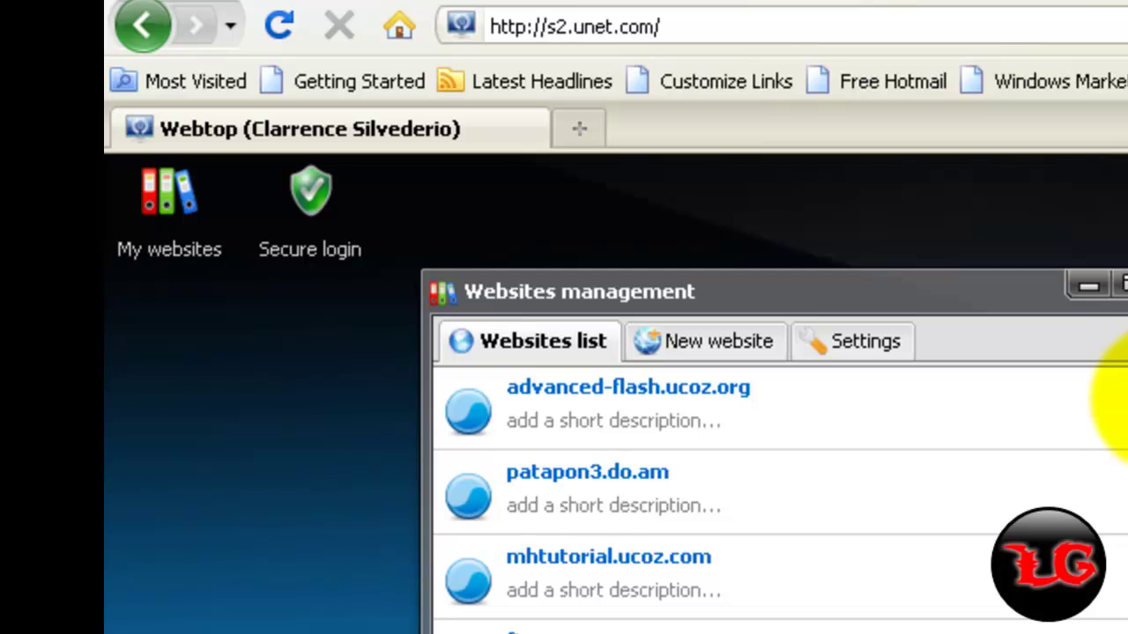
# Register the site exampleweb on the do.am domain, entering the security code and accepting the terms.
pyautogui.click(696, 361)
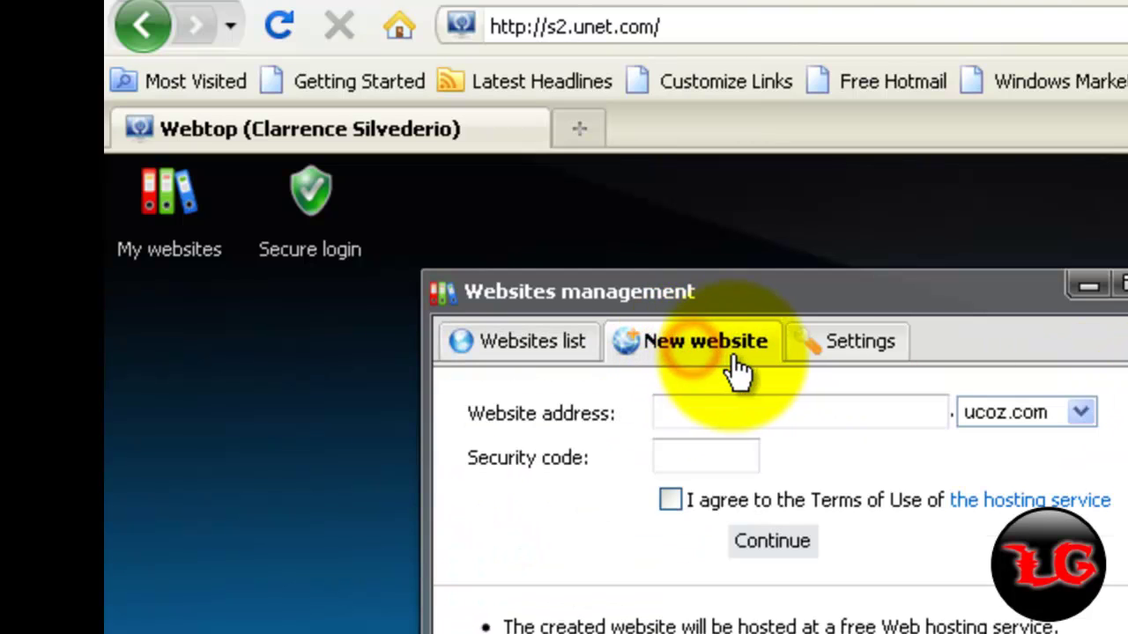
pyautogui.click(740, 412)
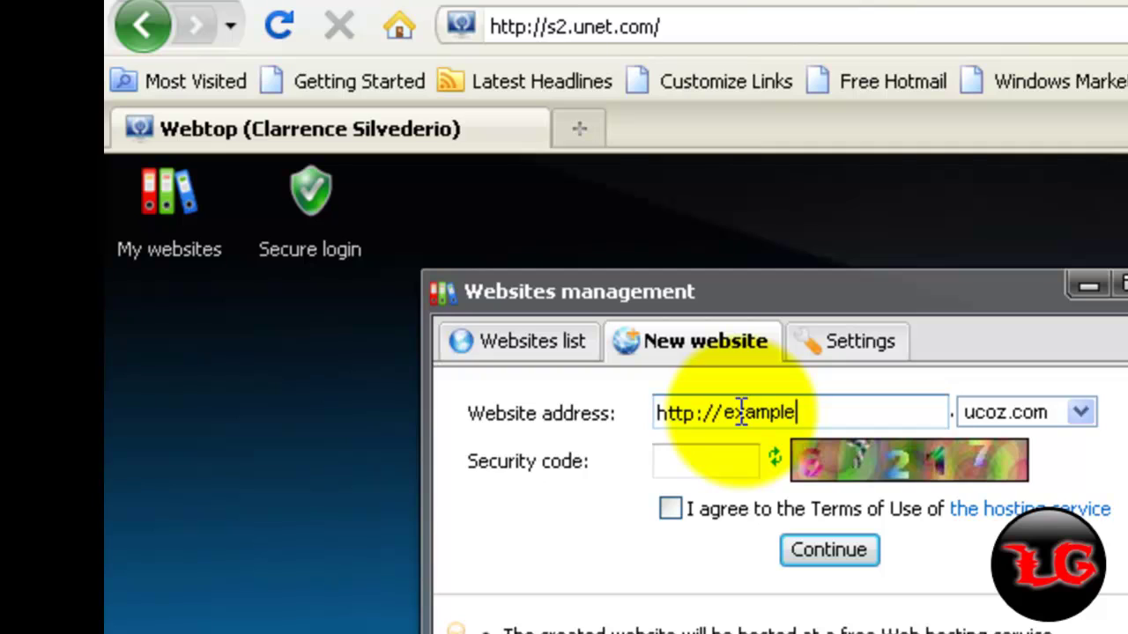
pyautogui.click(1013, 412)
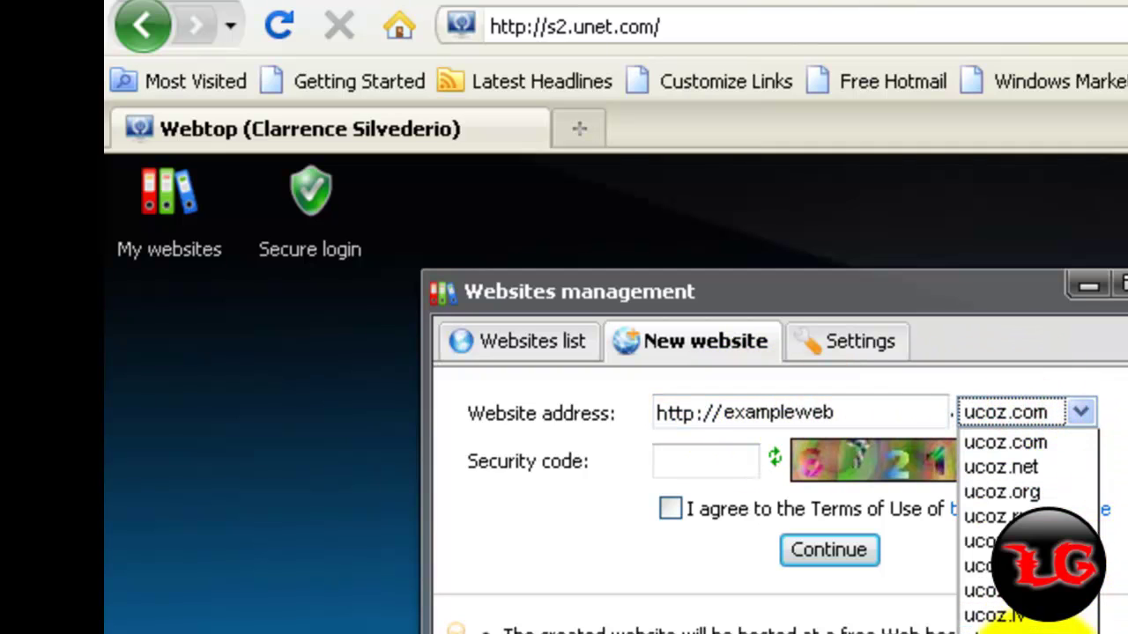
pyautogui.click(1013, 627)
pyautogui.click(738, 450)
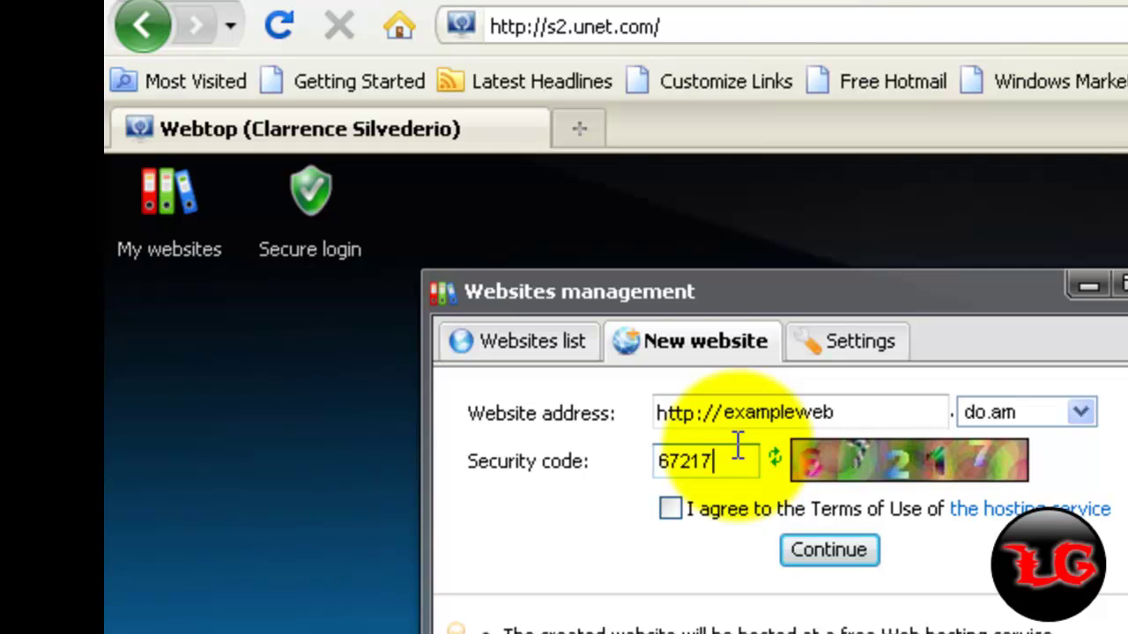
pyautogui.click(670, 509)
pyautogui.click(824, 555)
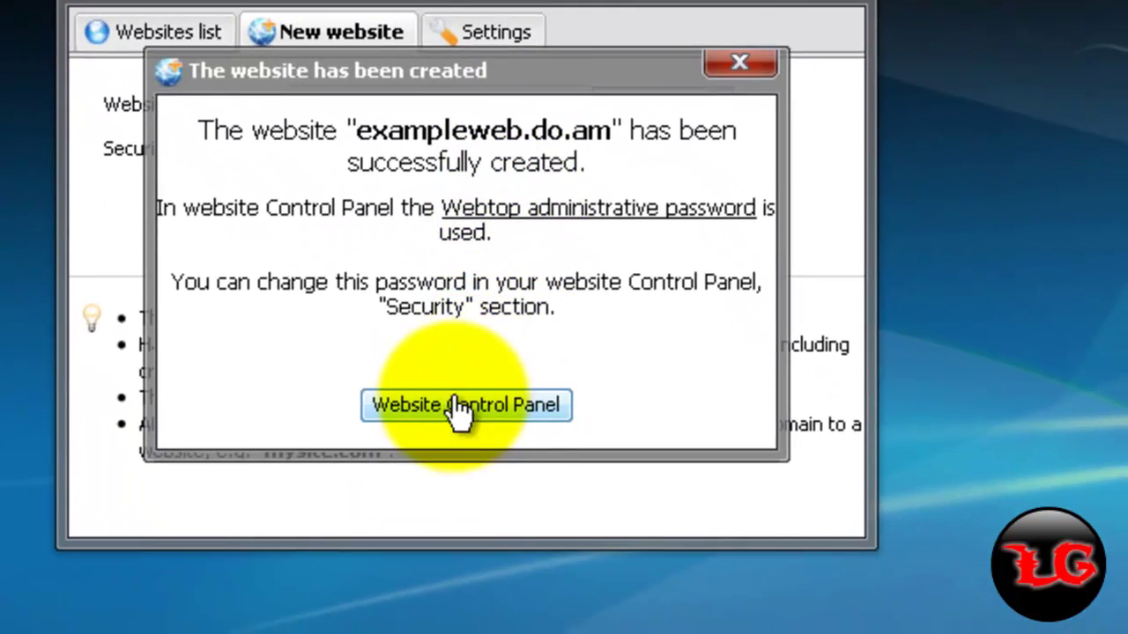
# Log in to the exampleweb.do.am Control Panel with the captcha code.
pyautogui.click(459, 403)
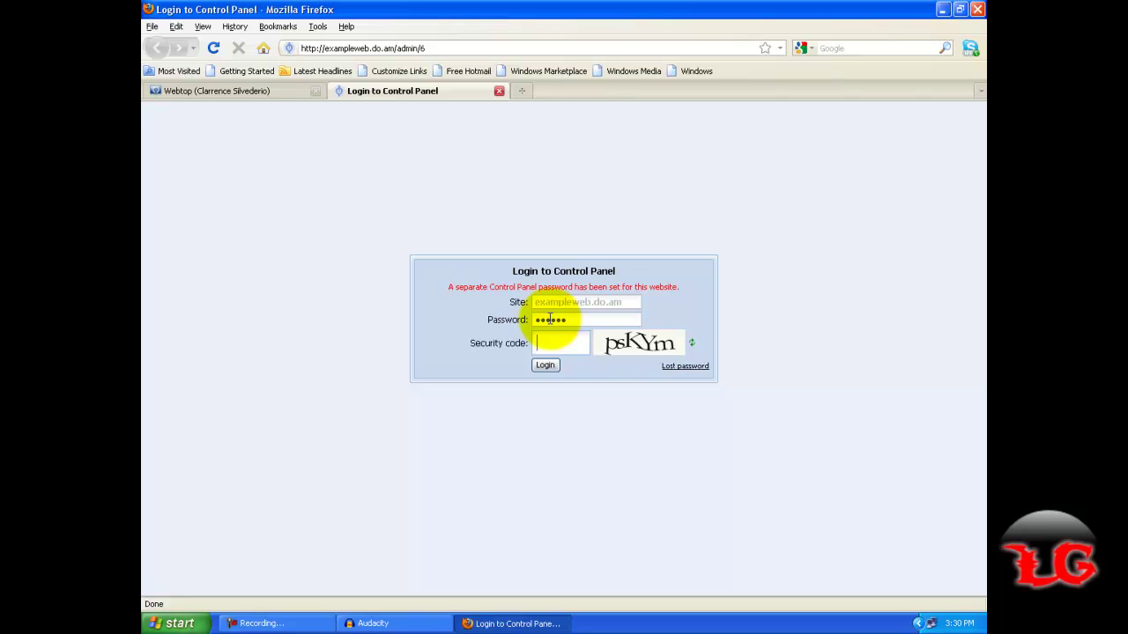
pyautogui.write('m')
pyautogui.press('Return')
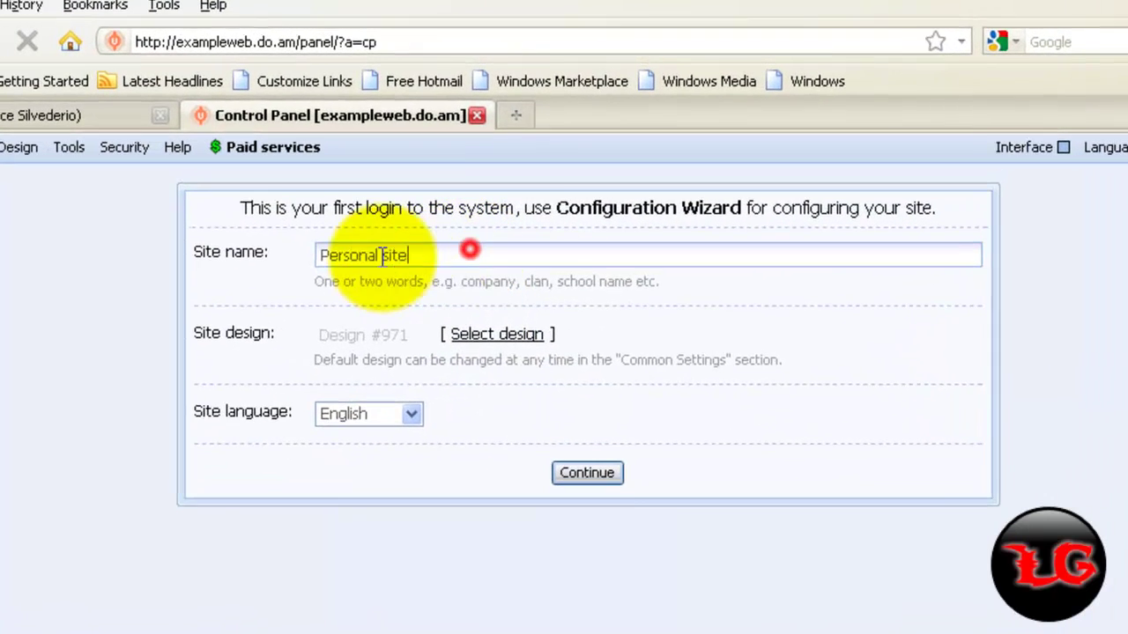
# Rename the site from 'Personal site' to 'Example Website'.
pyautogui.moveTo(382, 254); pyautogui.dragTo(250, 243)
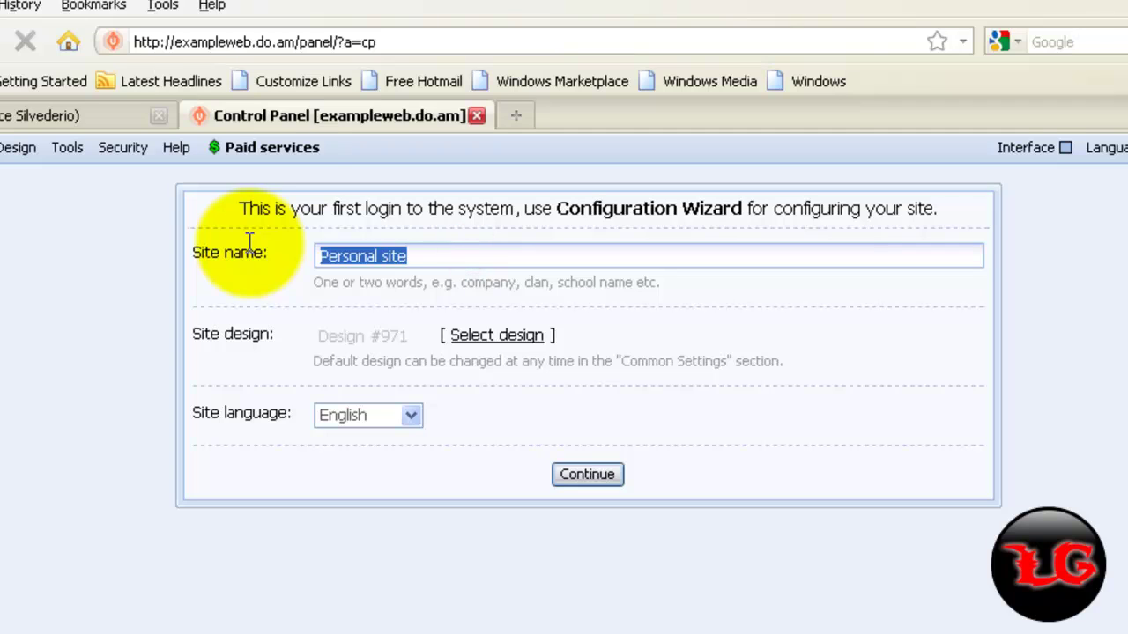
pyautogui.write('Example Website')
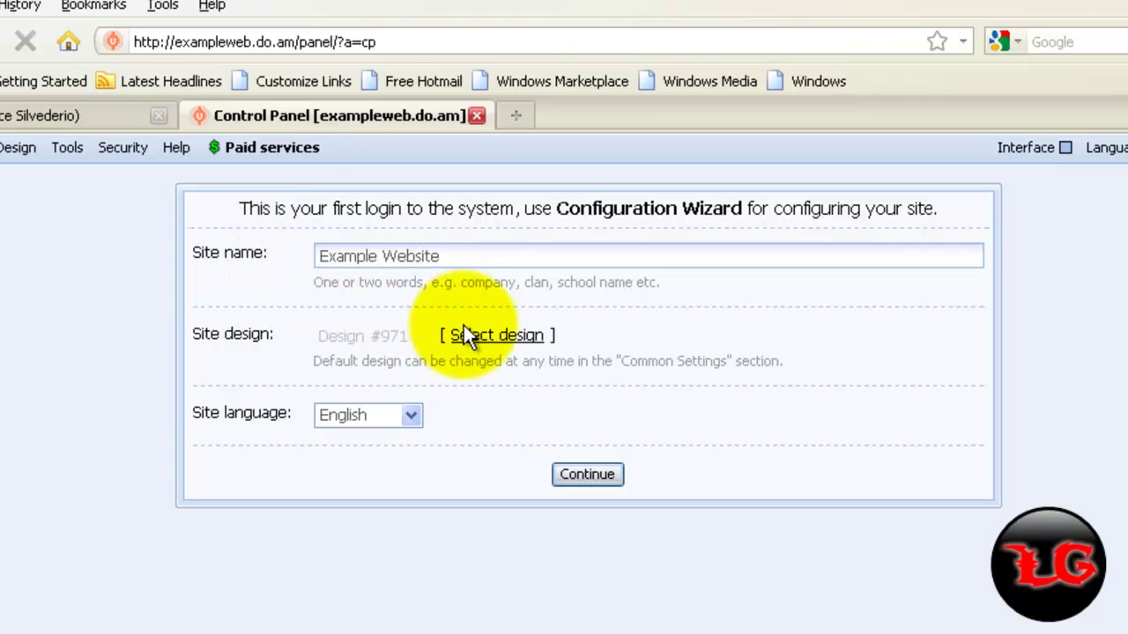
pyautogui.click(471, 340)
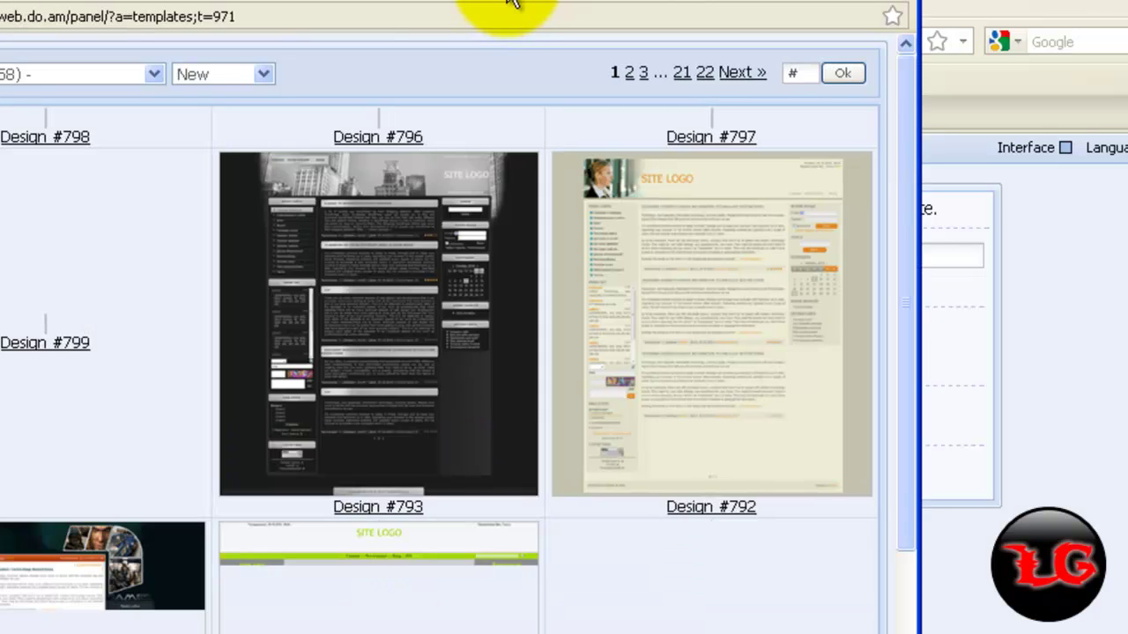
# Filter designs to Computers & Communications and pick Design #878.
pyautogui.moveTo(511, 4)
pyautogui.mouseDown()
pyautogui.moveTo(675, 93)
pyautogui.moveTo(670, 45)
pyautogui.mouseUp()
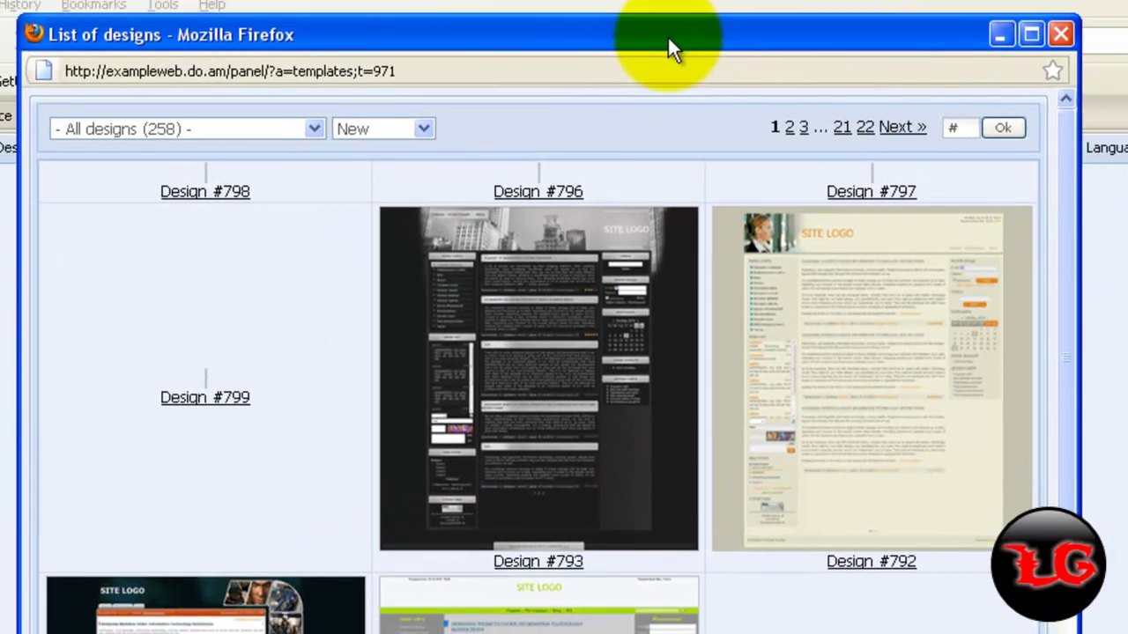
pyautogui.click(315, 121)
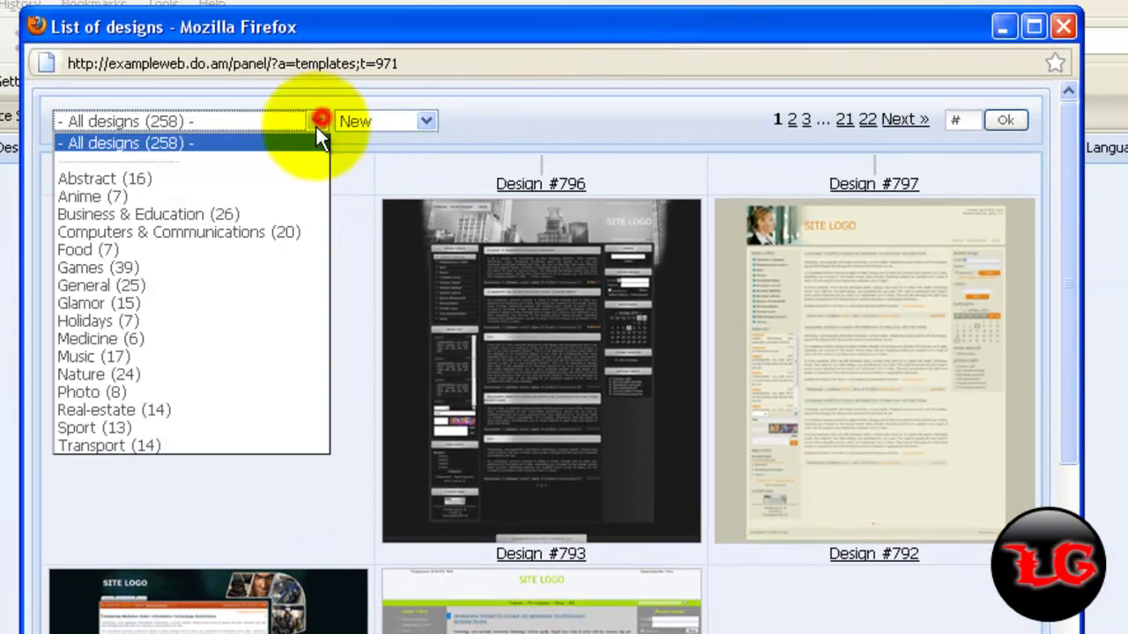
pyautogui.click(292, 231)
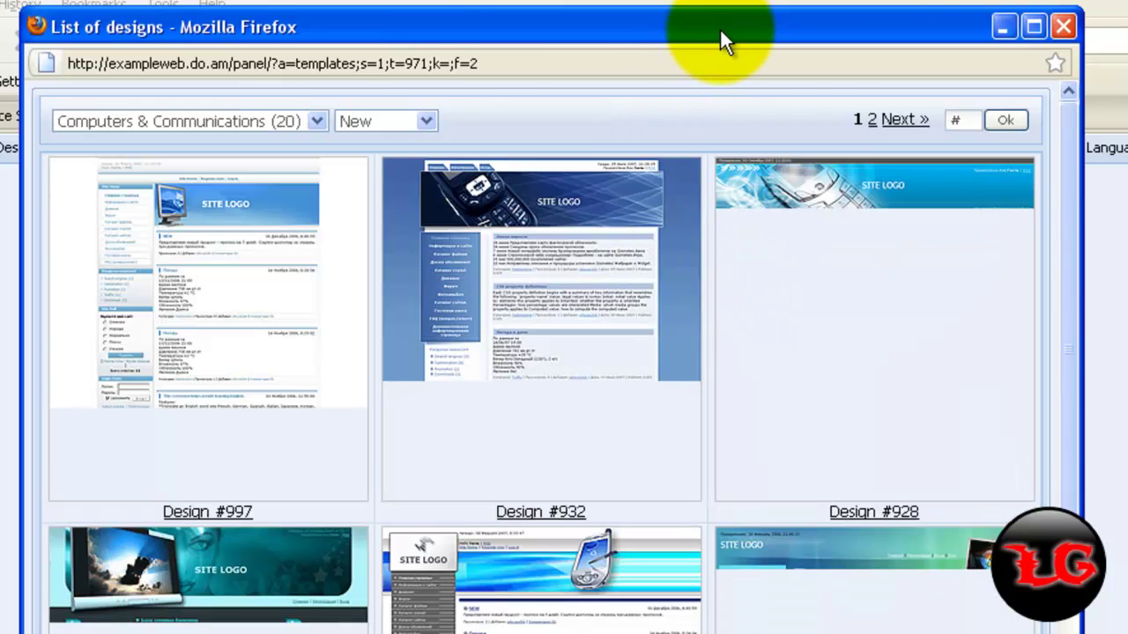
pyautogui.scroll(-5, 691, 352)
pyautogui.scroll(-3, 692, 357)
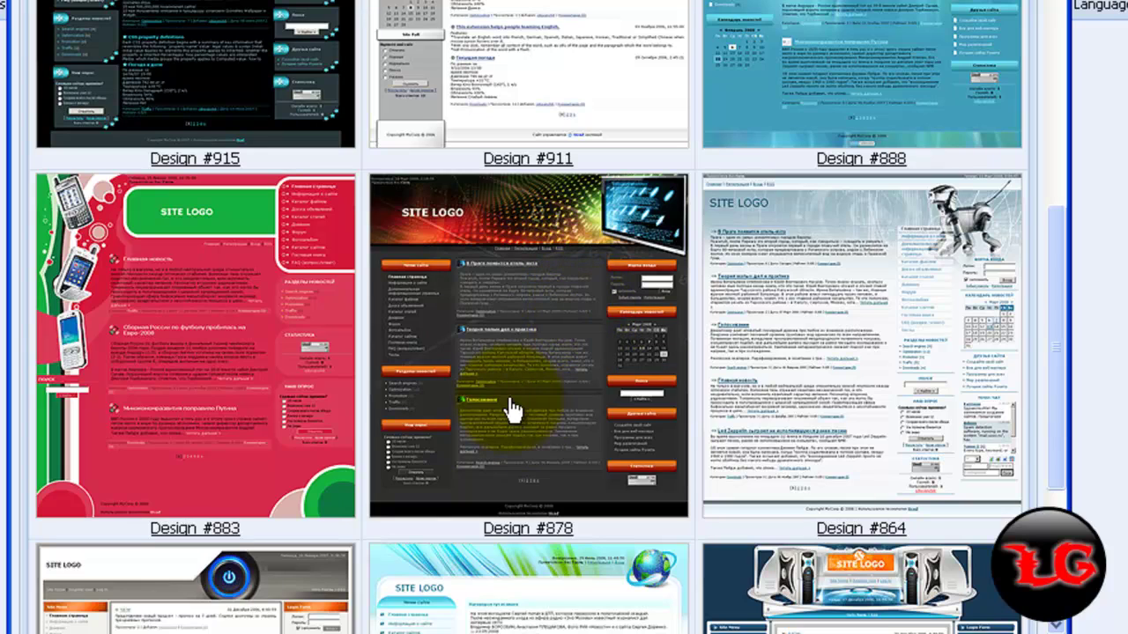
pyautogui.click(532, 403)
pyautogui.click(499, 315)
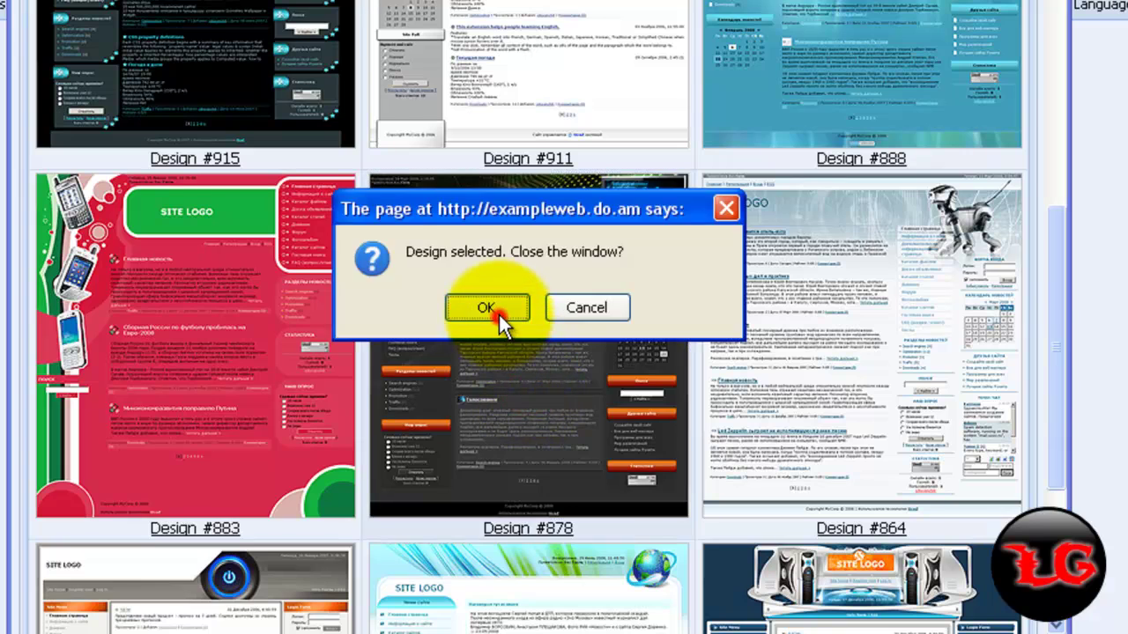
# Enable the Photo Albums, Site News and Web Polls modules to finish setup.
pyautogui.click(569, 330)
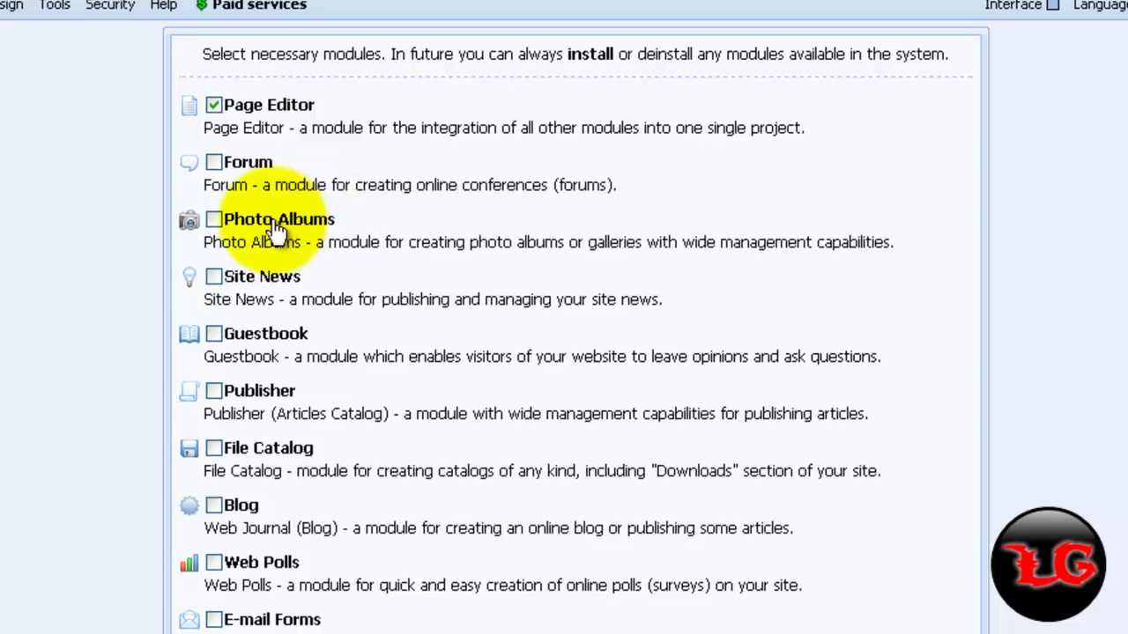
pyautogui.click(214, 220)
pyautogui.click(213, 277)
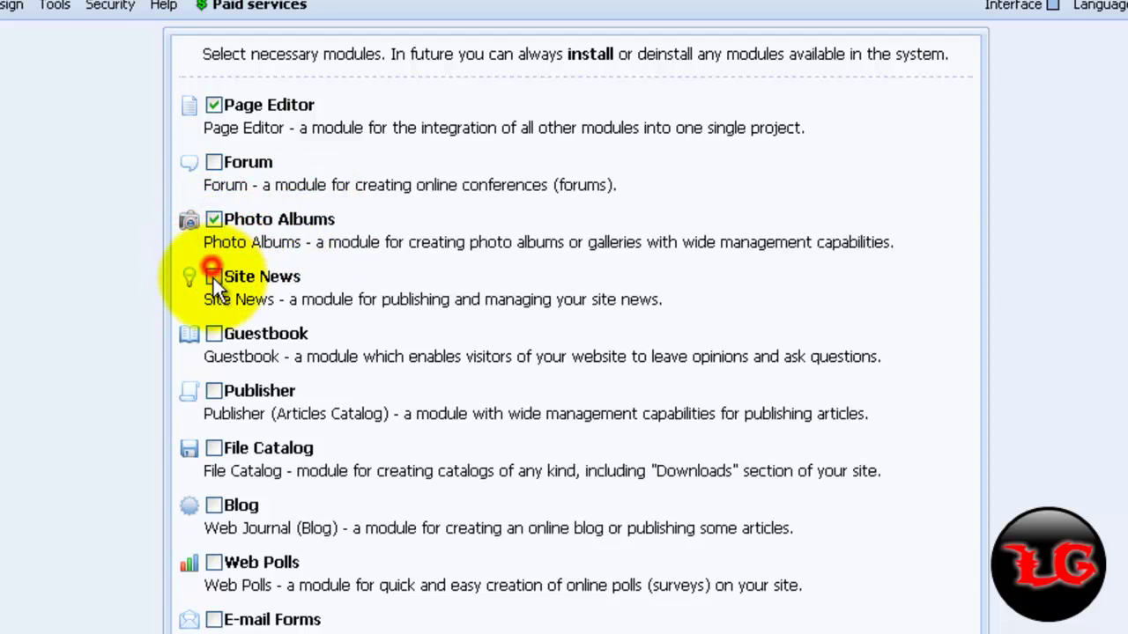
pyautogui.click(214, 562)
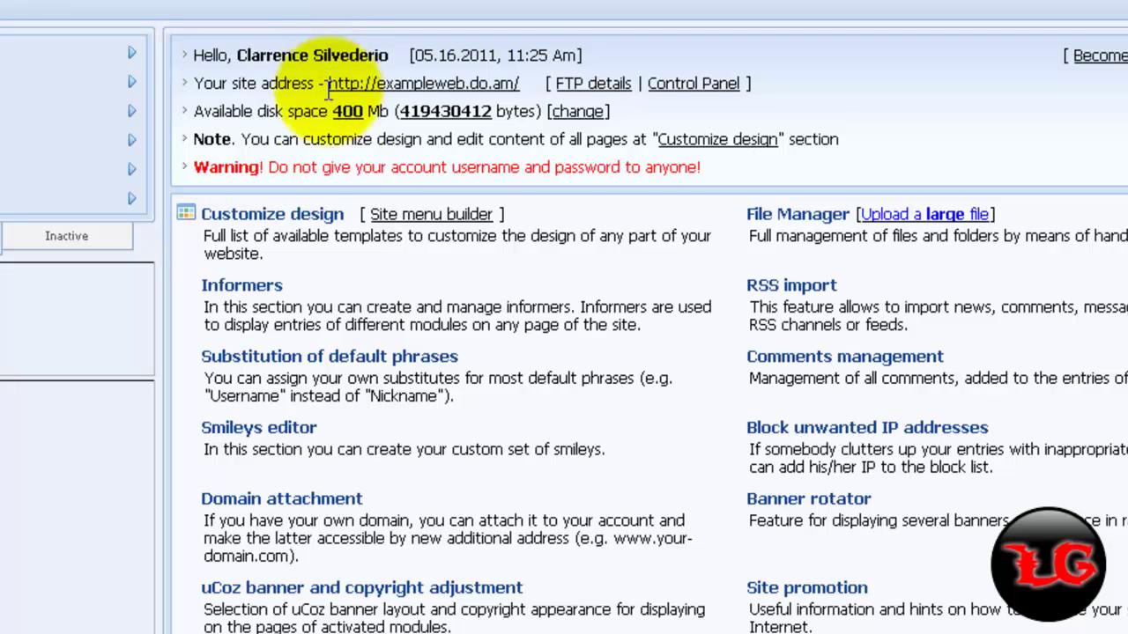
# Open the Design #878 stylesheet and select the #topBlock image path /.s/t/878/4.jpg.
pyautogui.click(302, 223)
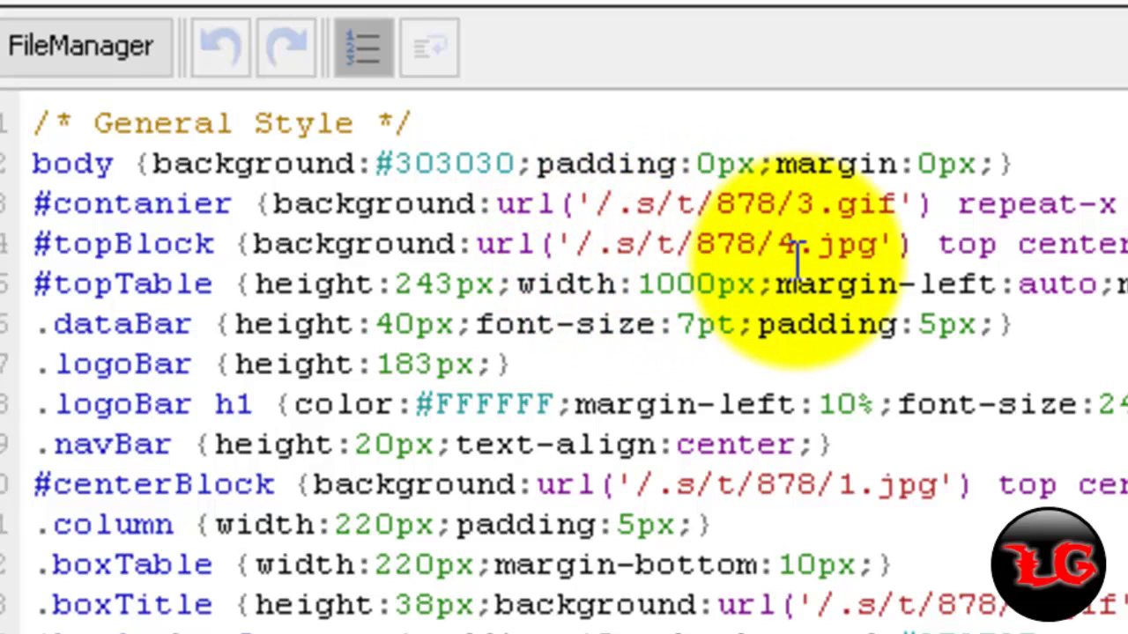
pyautogui.doubleClick(872, 245)
pyautogui.moveTo(765, 216); pyautogui.dragTo(587, 244)
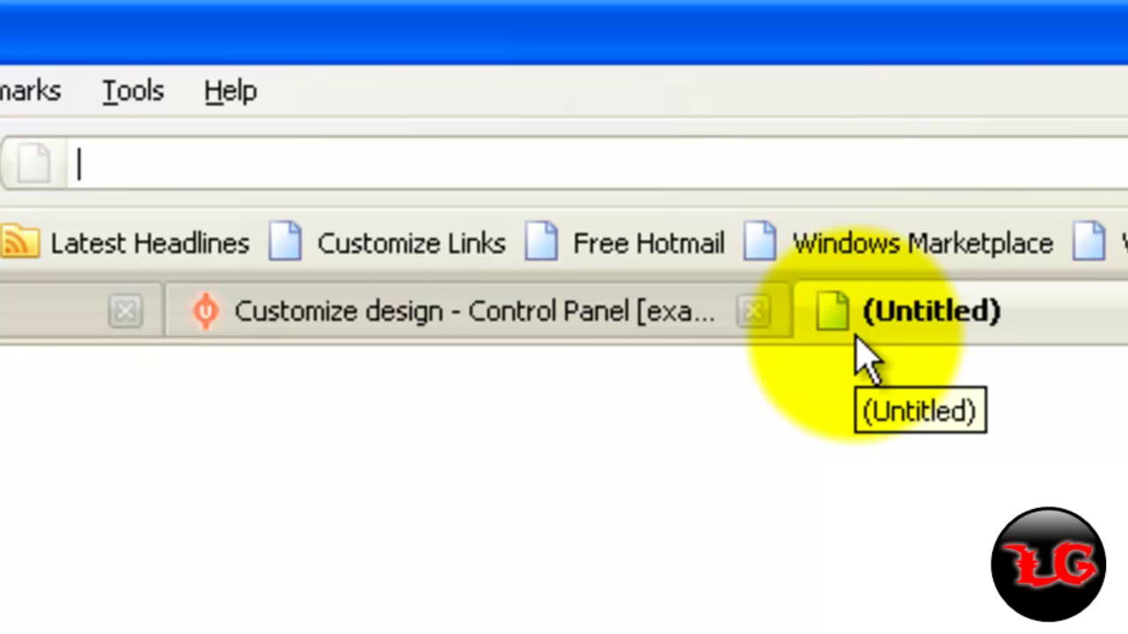
# Load exampleweb.do.am/.s/t/878/4.jpg and save the header image to the Desktop.
pyautogui.write('exampleweb.ucoz')
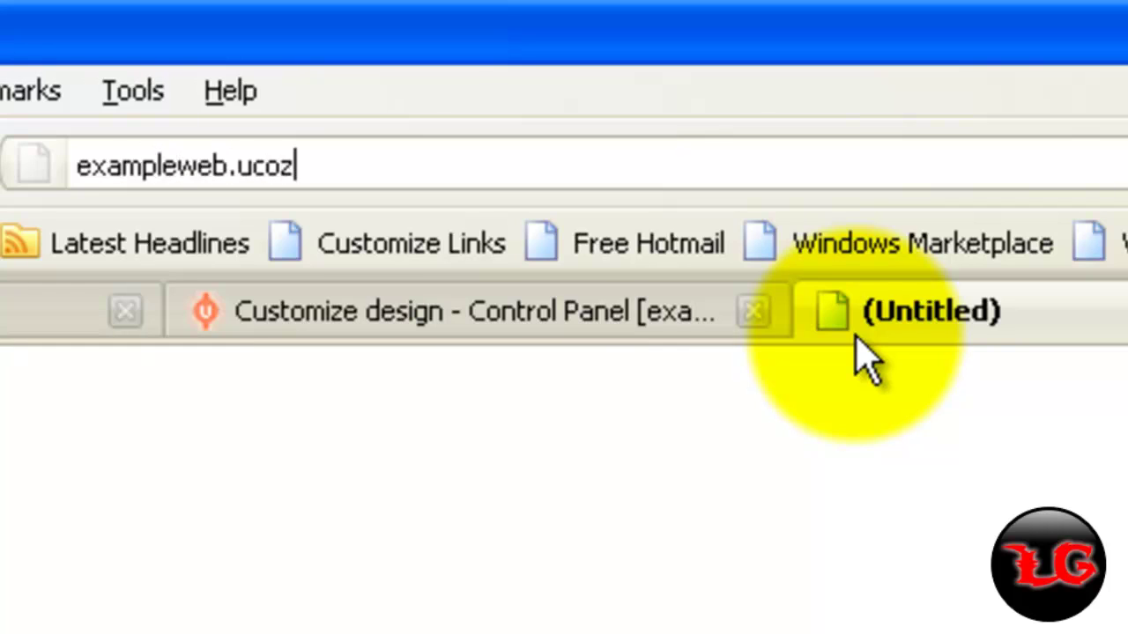
pyautogui.write('m')
pyautogui.press('Return')
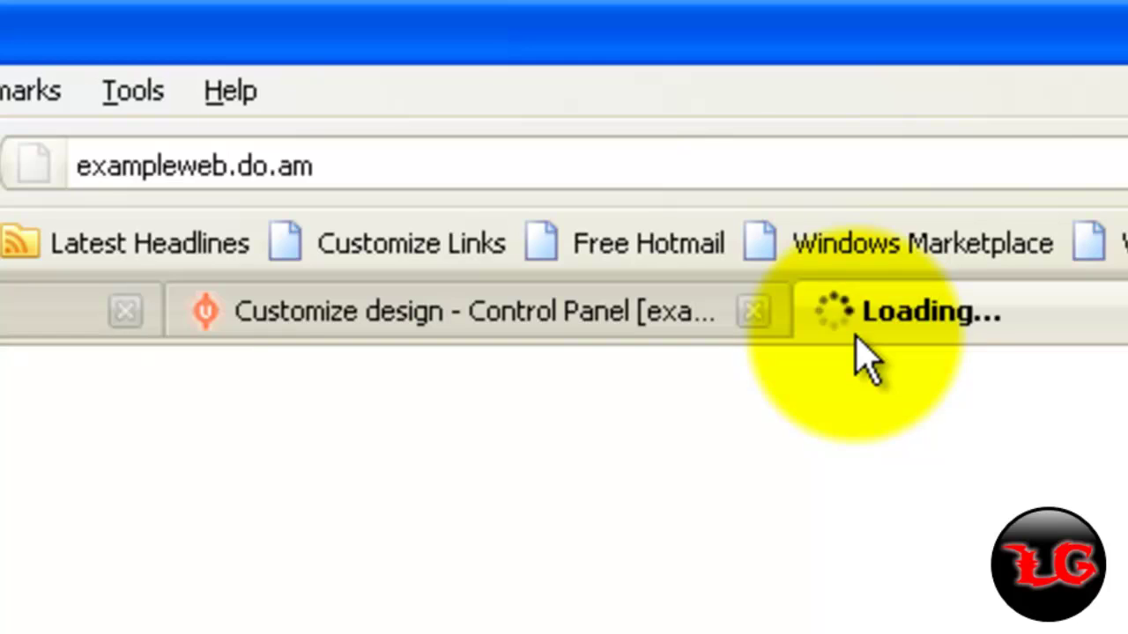
pyautogui.click(832, 168)
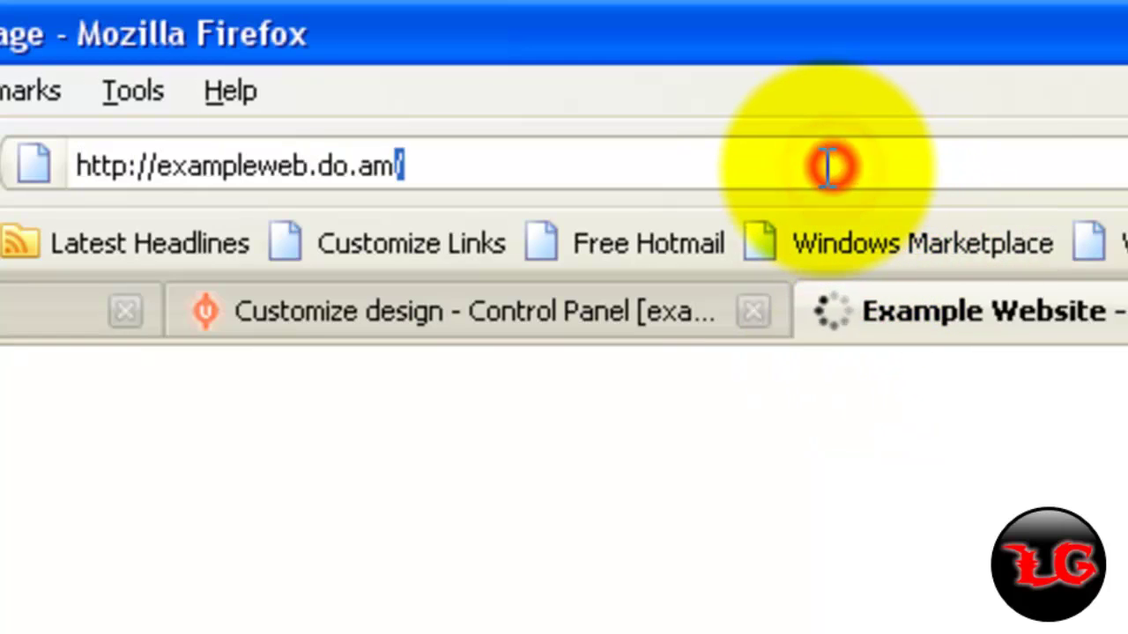
pyautogui.write('/.s/t/878/4.jpg')
pyautogui.press('Return')
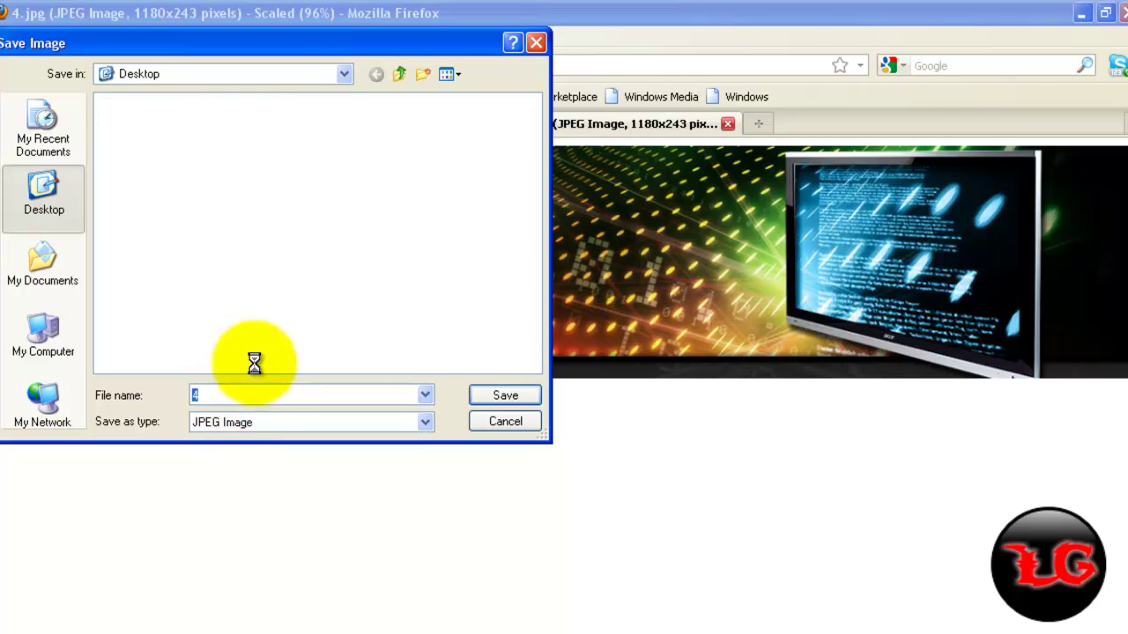
pyautogui.click(501, 395)
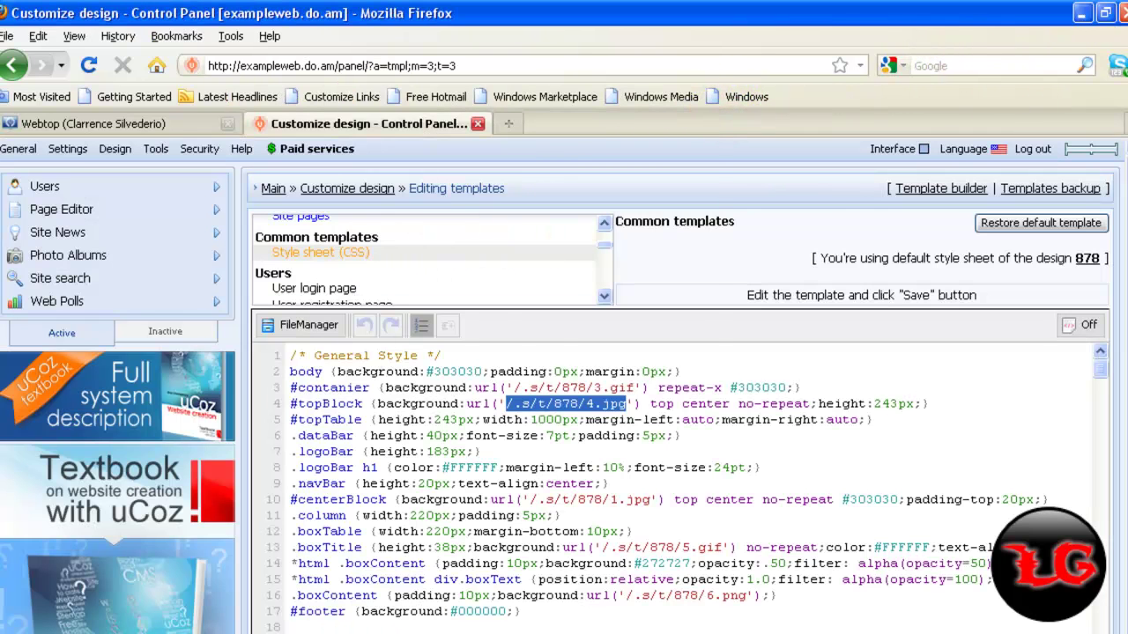
# Clear the 4.jpg download and search Google Images for 'awesome wallpaper'.
pyautogui.click(266, 357)
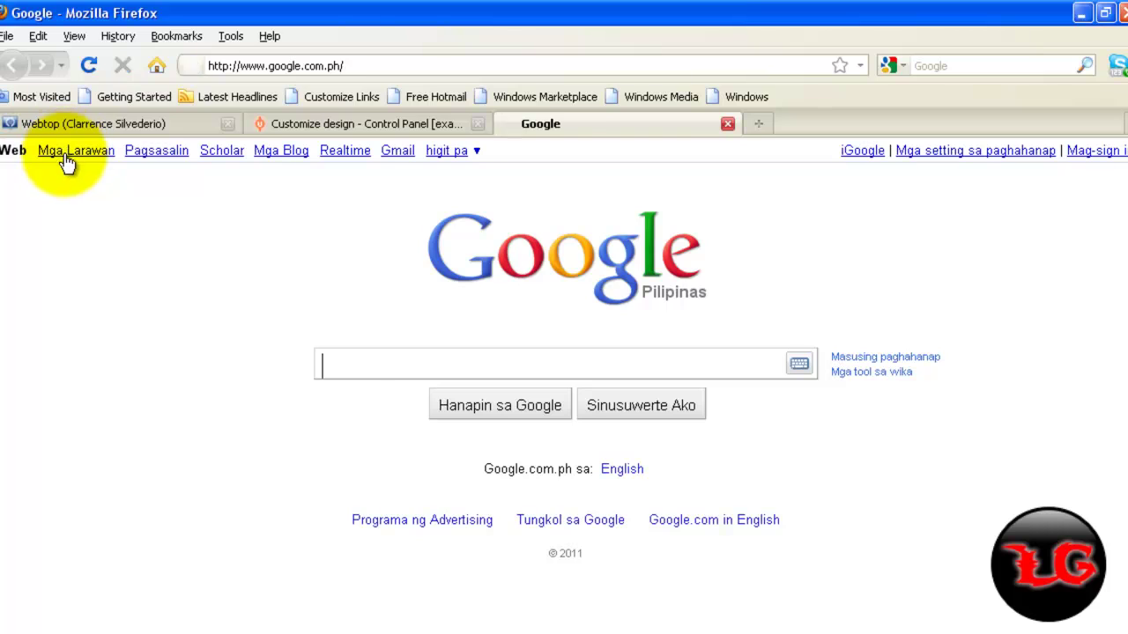
pyautogui.click(66, 154)
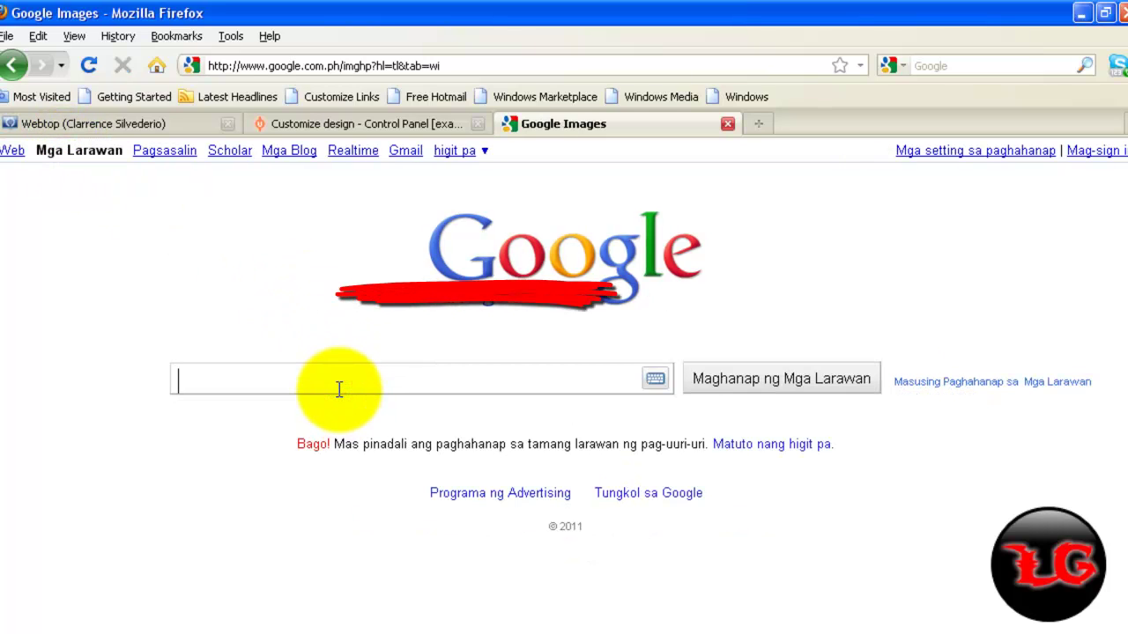
pyautogui.write('then')
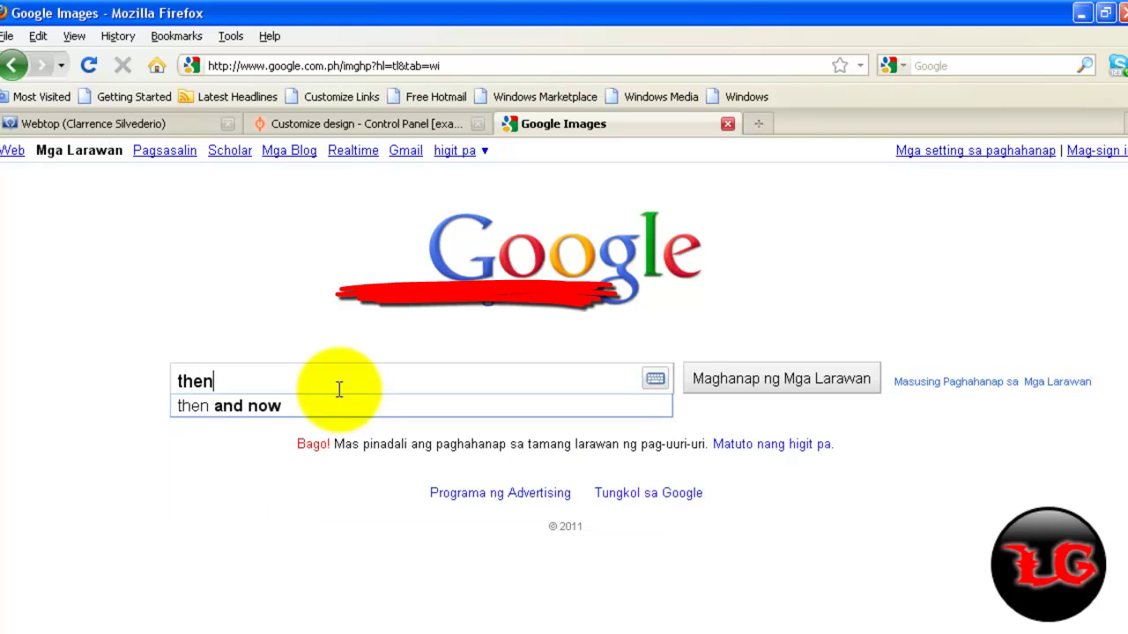
pyautogui.press('BackSpace')
pyautogui.press('BackSpace')
pyautogui.press('BackSpace')
pyautogui.press('BackSpace')
pyautogui.write('se')
pyautogui.press('BackSpace')
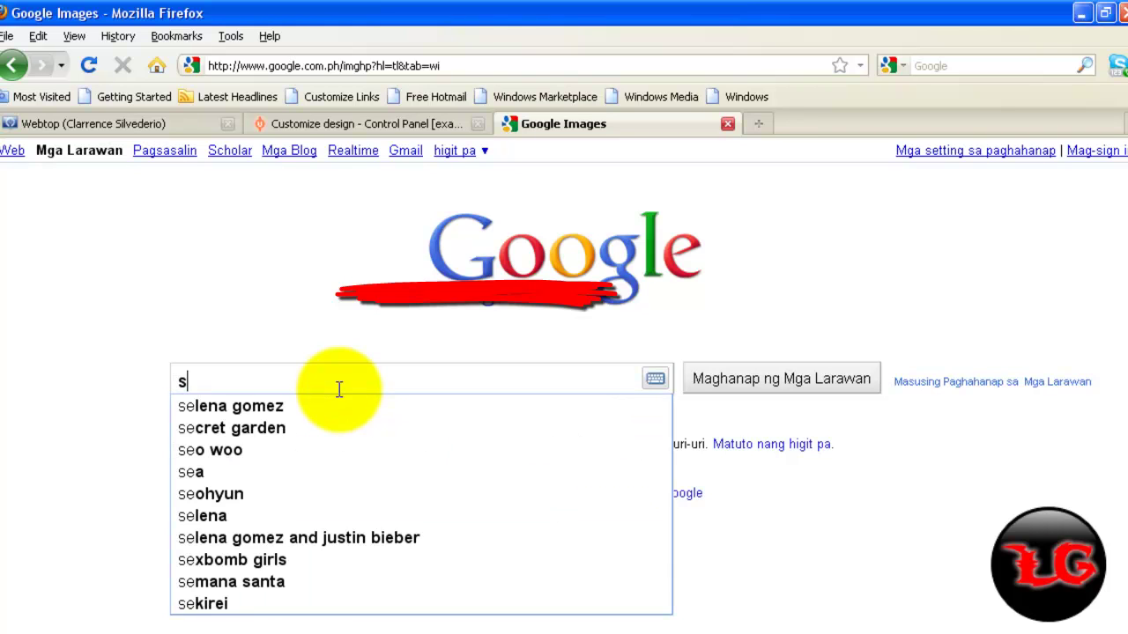
pyautogui.press('BackSpace')
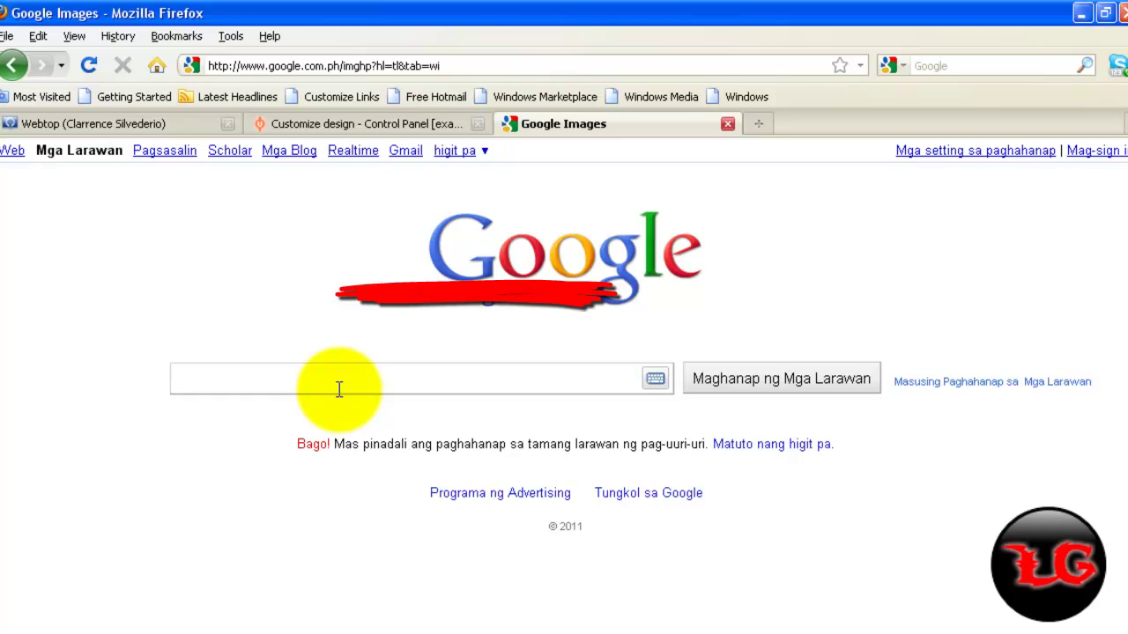
pyautogui.write('aw')
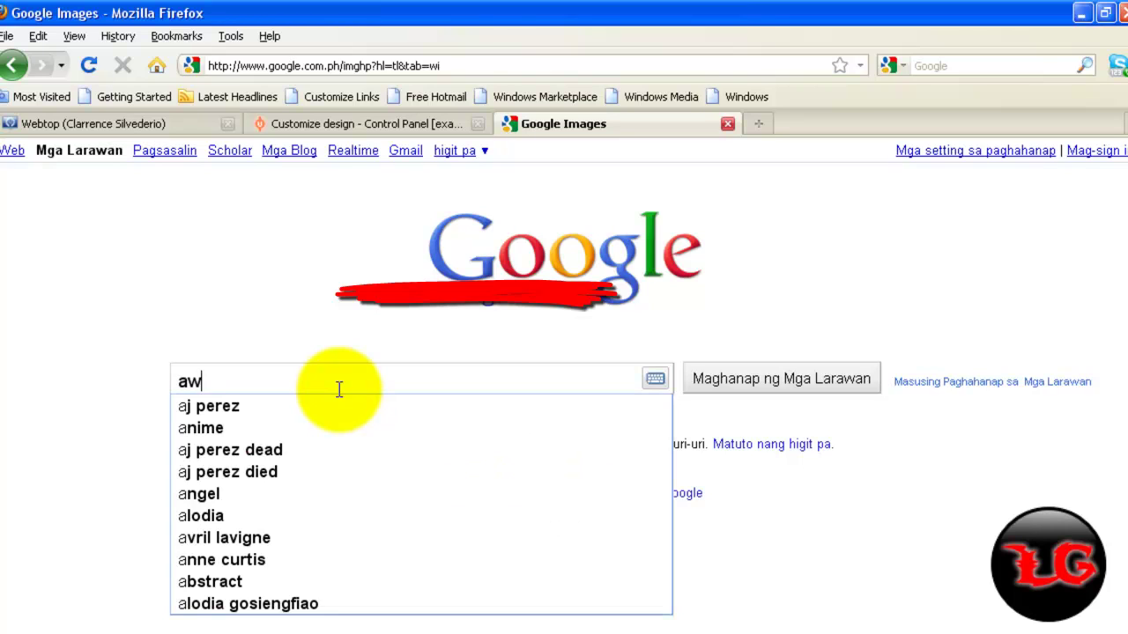
pyautogui.write('esome wallpa')
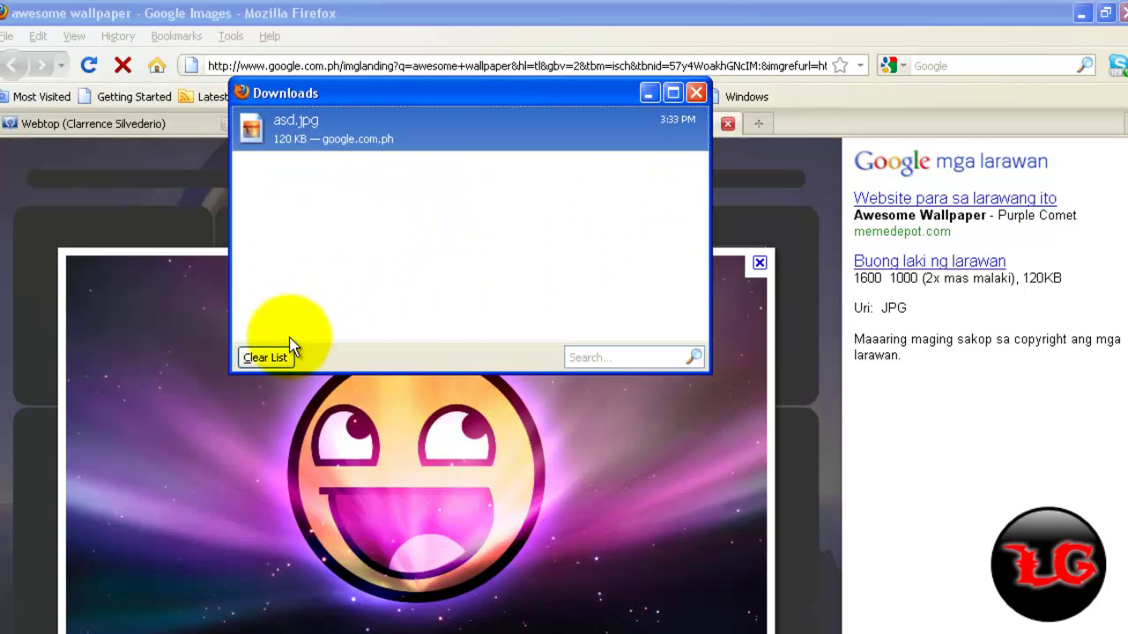
# Clear and close the Downloads window, then close the wallpaper search tab.
pyautogui.click(265, 357)
pyautogui.click(696, 92)
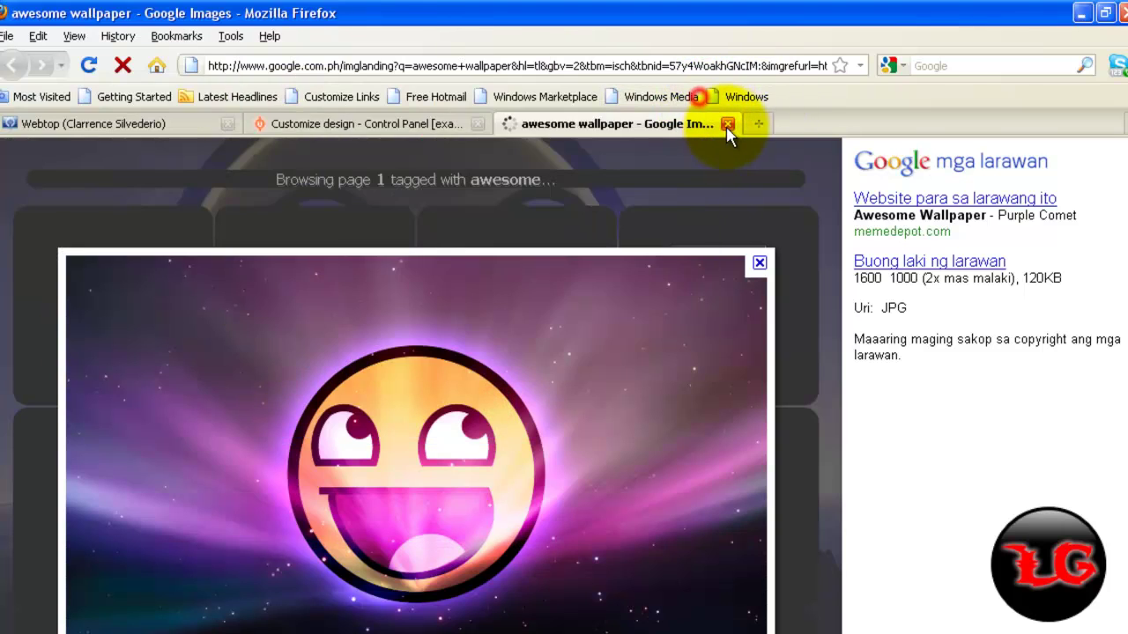
pyautogui.click(726, 124)
# Launch PhotoshopPortable from D:\Photoshop CS4\PhotoshopPortable via My Computer, then close the folder window.
pyautogui.click(1082, 12)
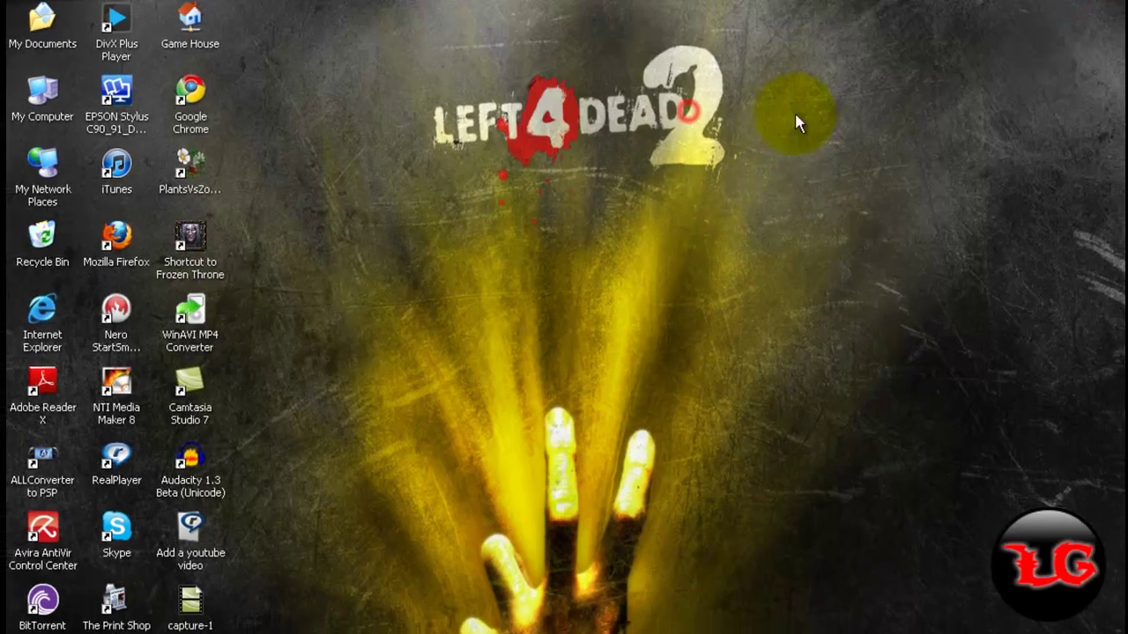
pyautogui.moveTo(794, 112); pyautogui.dragTo(429, 137)
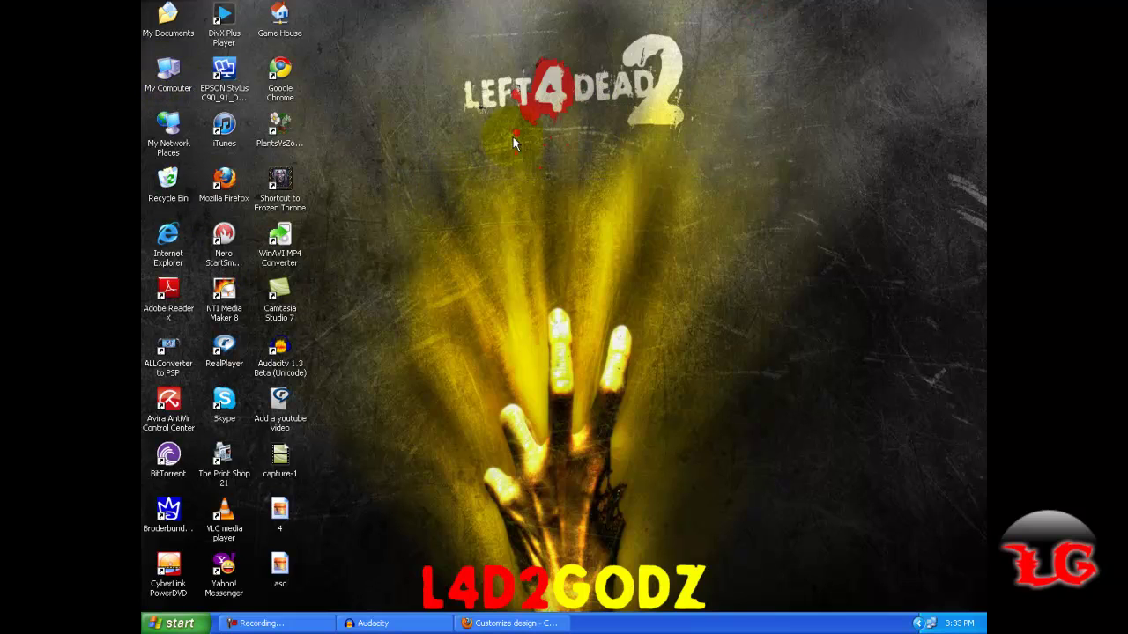
pyautogui.moveTo(795, 170); pyautogui.dragTo(430, 19)
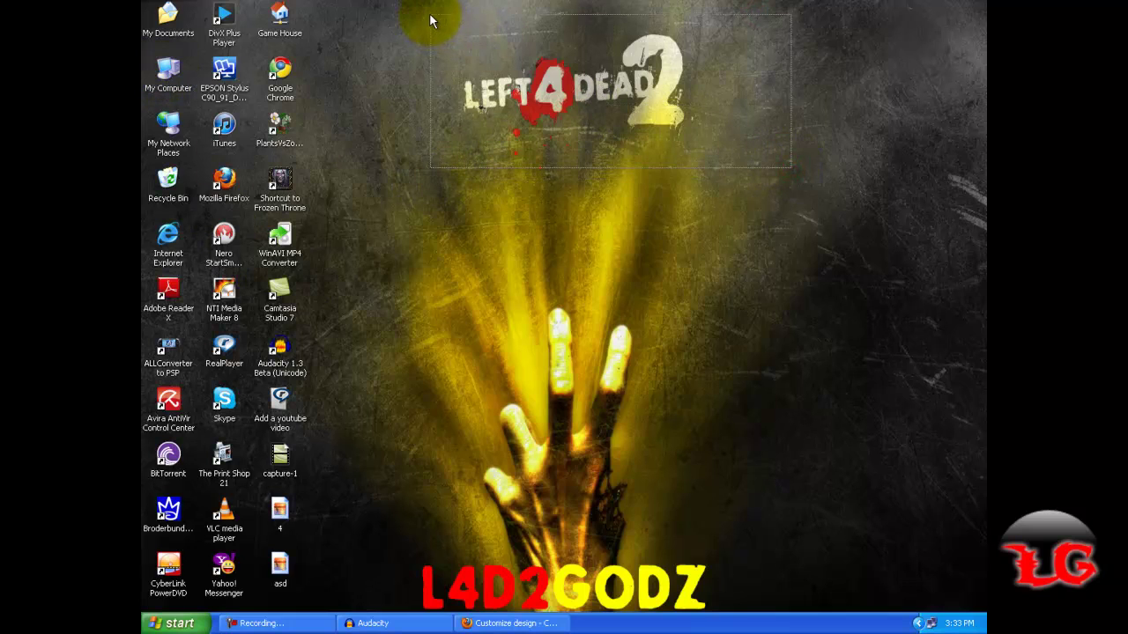
pyautogui.click(168, 626)
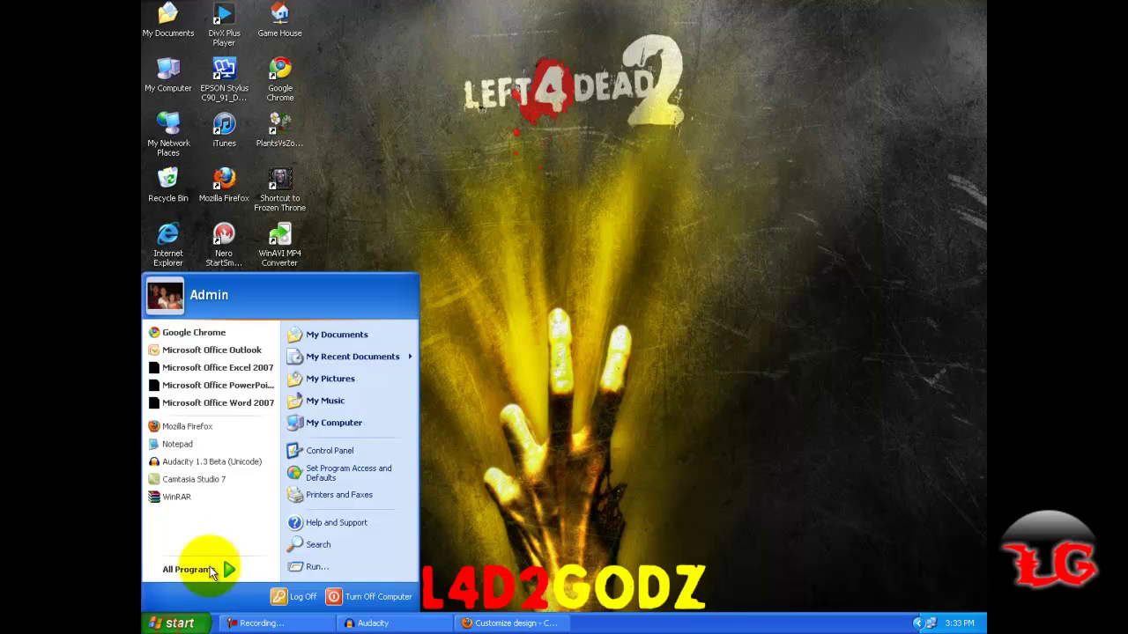
pyautogui.click(330, 428)
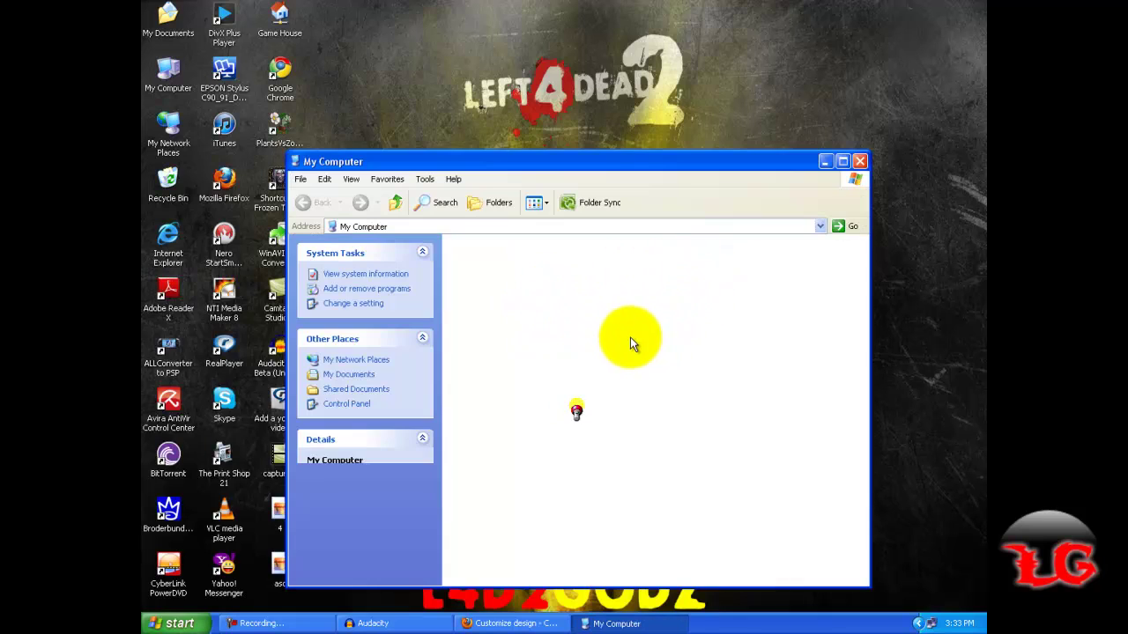
pyautogui.doubleClick(643, 353)
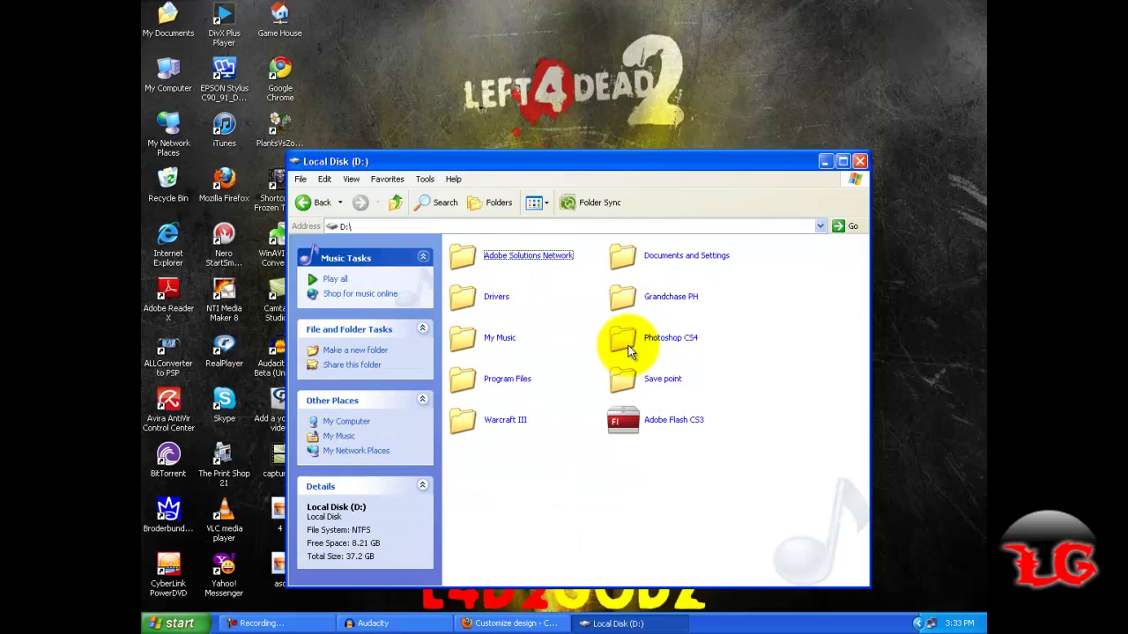
pyautogui.doubleClick(516, 264)
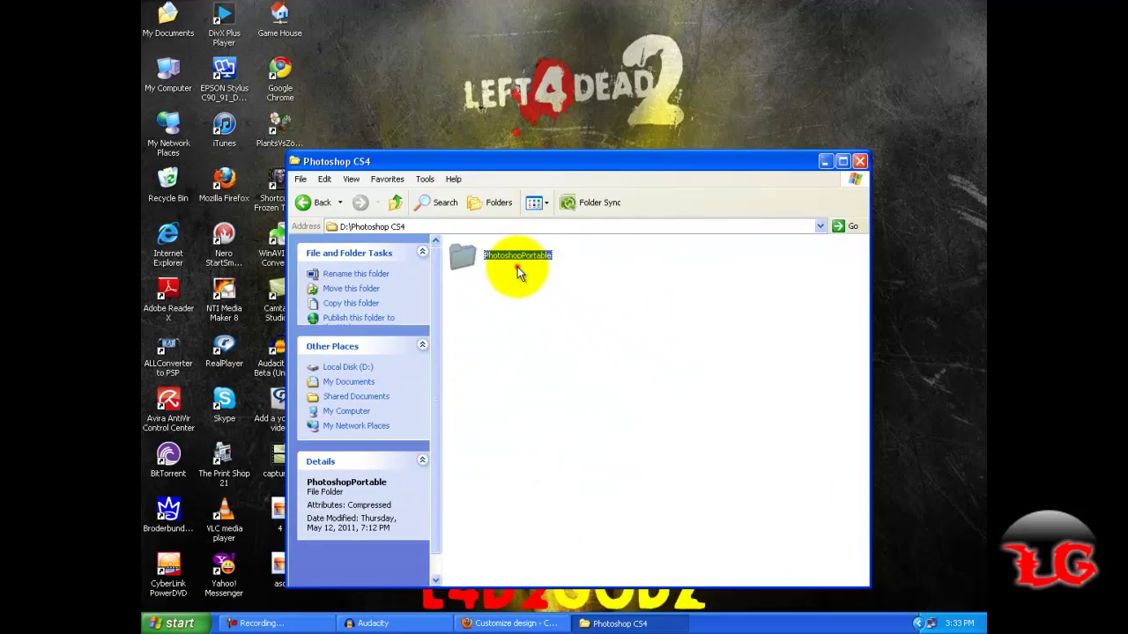
pyautogui.click(529, 304)
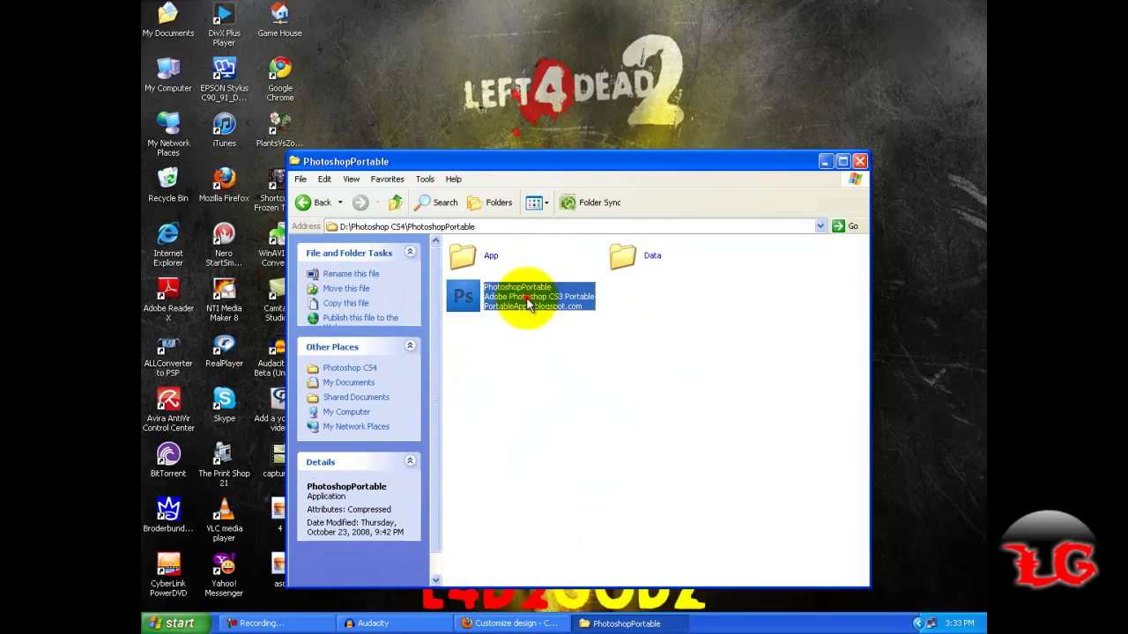
pyautogui.click(860, 162)
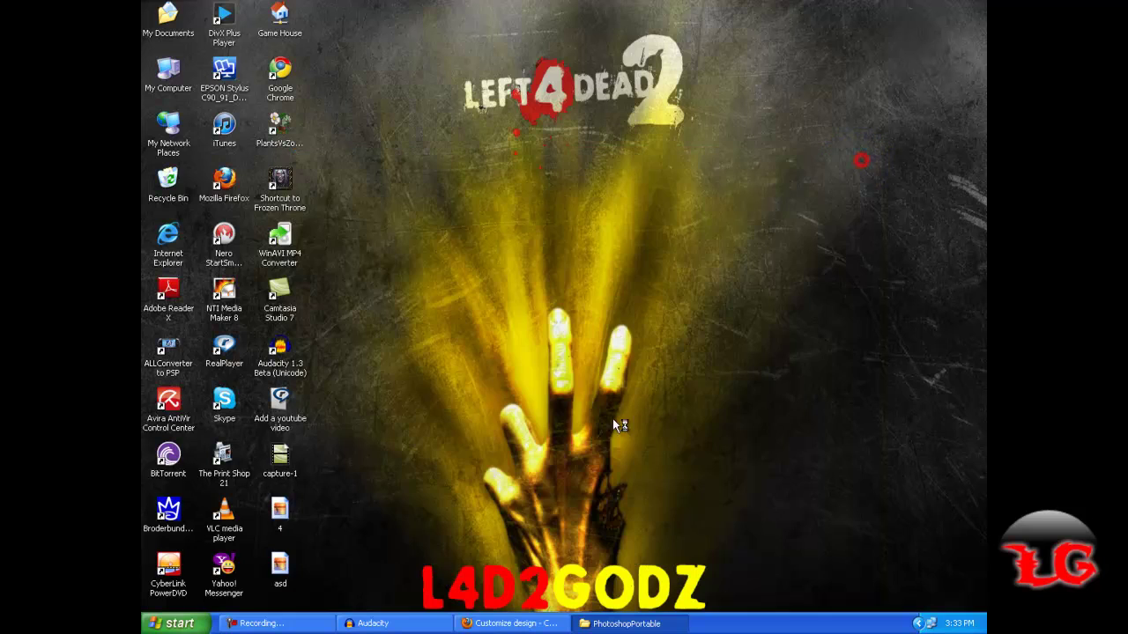
# Open the header image 4.jpg from the Desktop in Photoshop CS4.
pyautogui.click(375, 626)
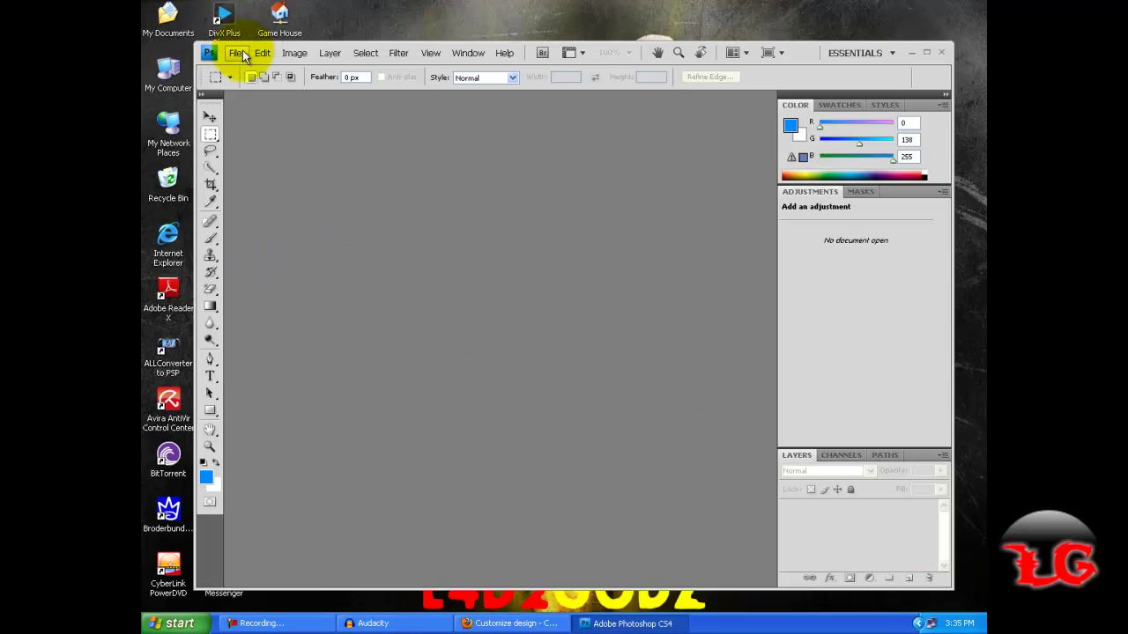
pyautogui.click(238, 54)
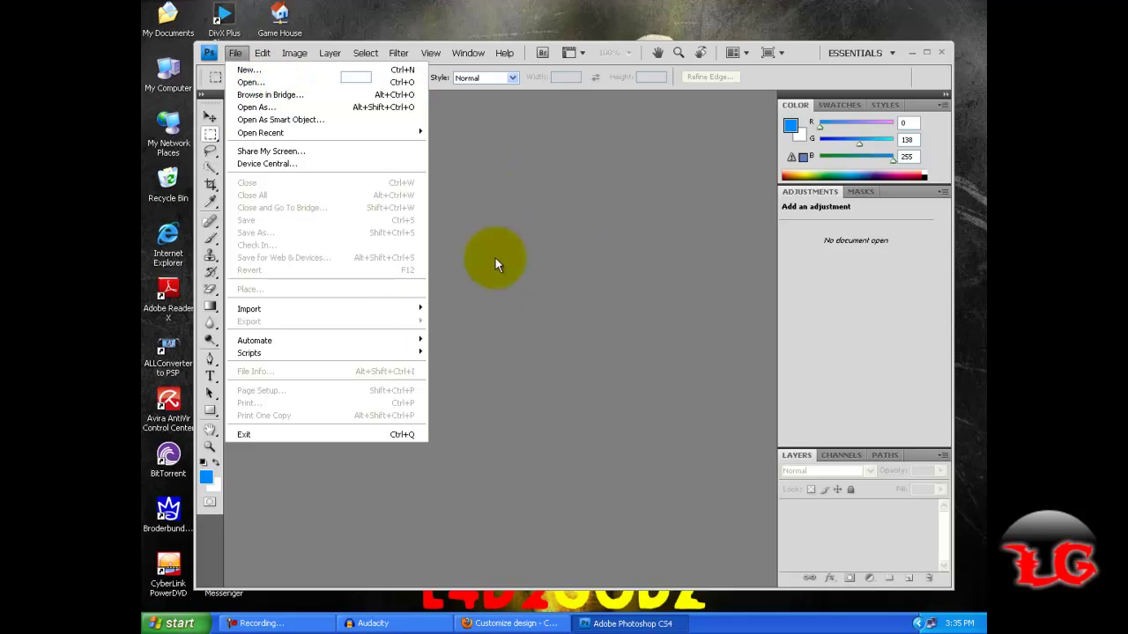
pyautogui.hotkey('ctrl', 'o')
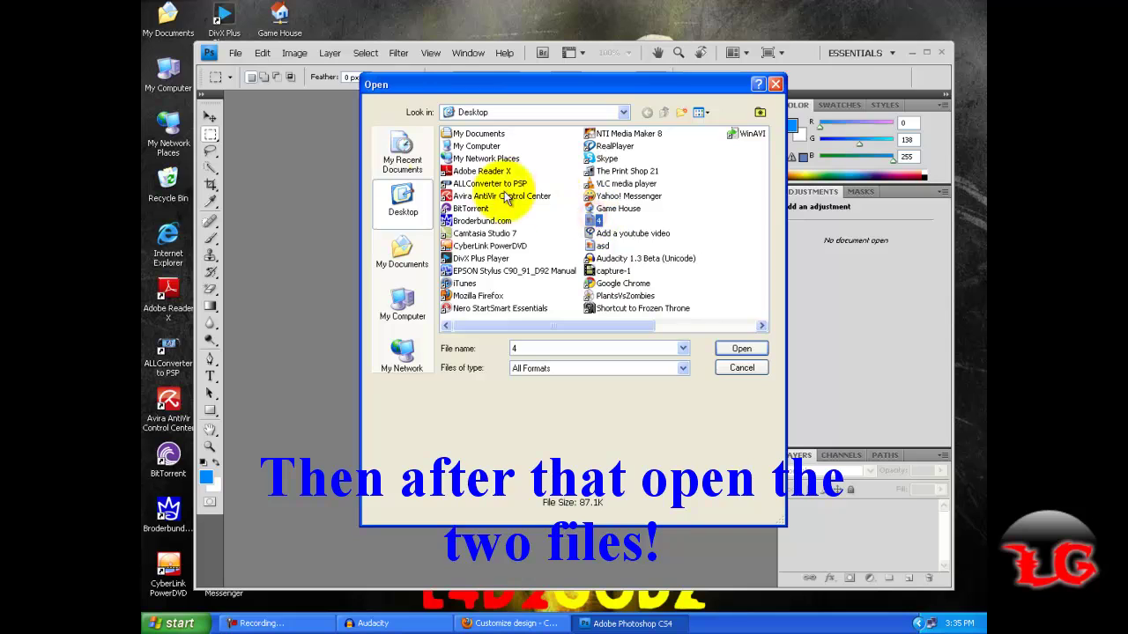
pyautogui.press('Escape')
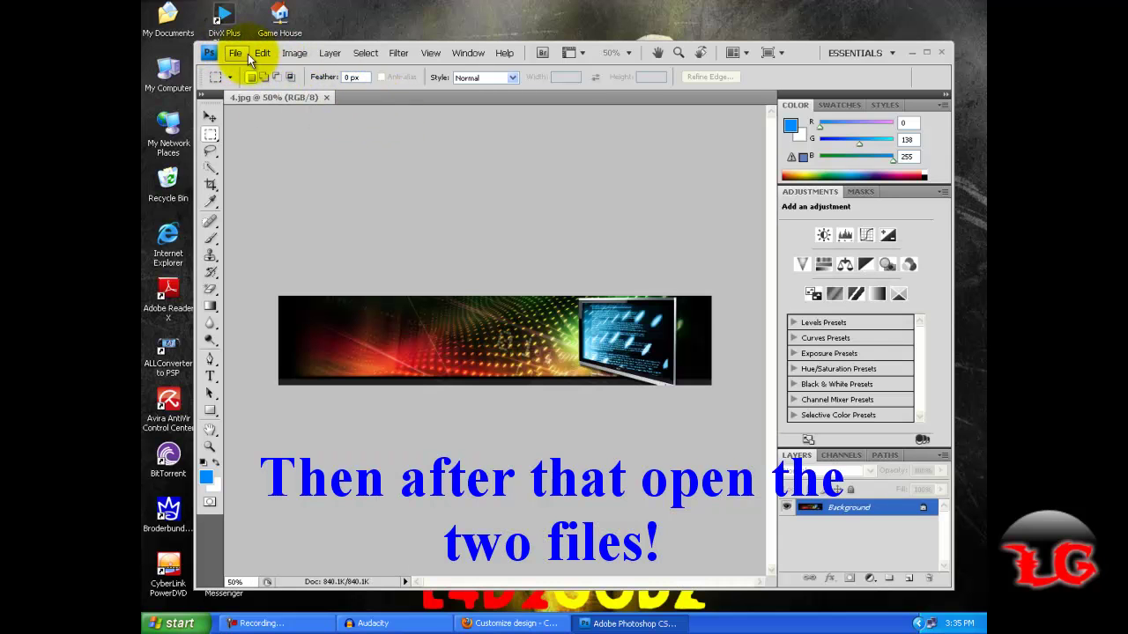
# Open the asd wallpaper image as a second document.
pyautogui.click(236, 53)
pyautogui.click(236, 79)
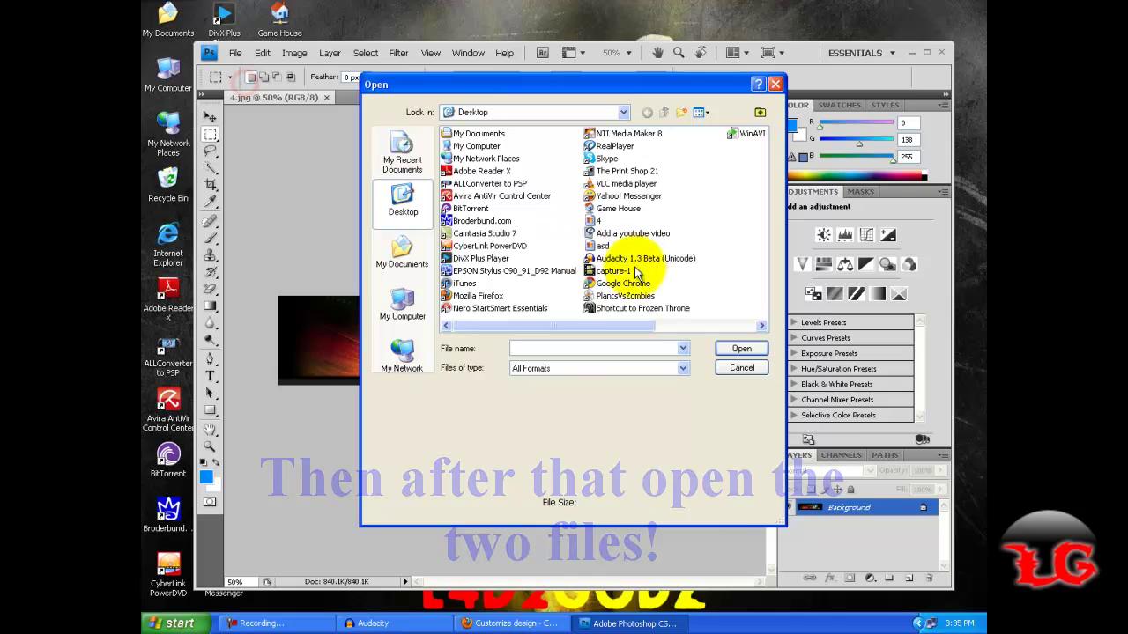
pyautogui.doubleClick(606, 250)
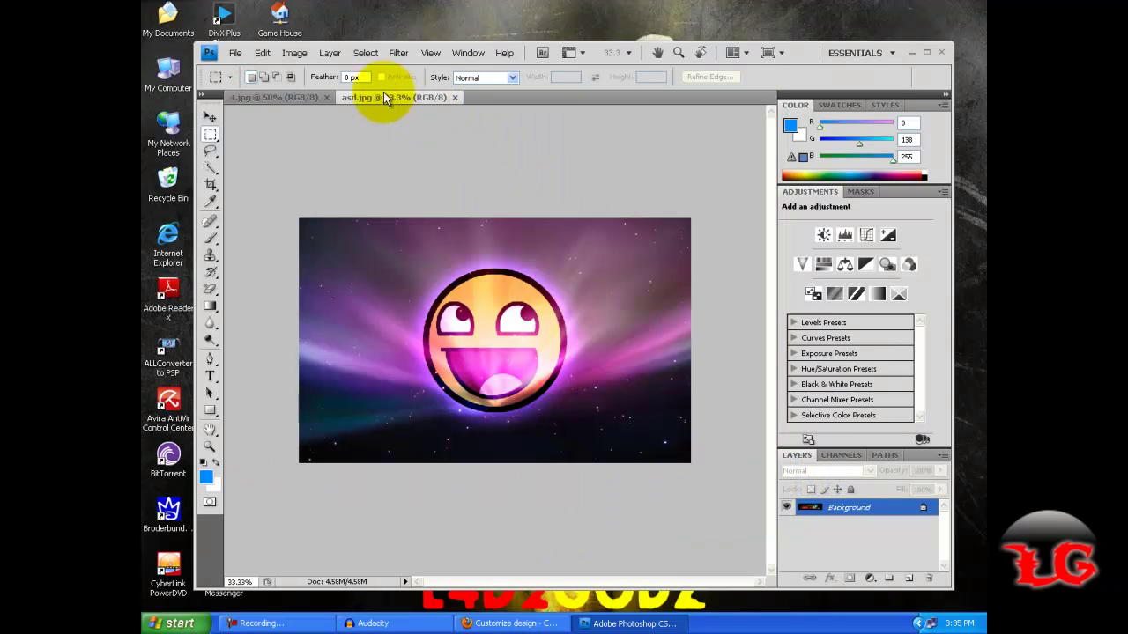
# Compare the Image Size dimensions of asd.jpg and the 4.jpg header without changing them.
pyautogui.click(283, 54)
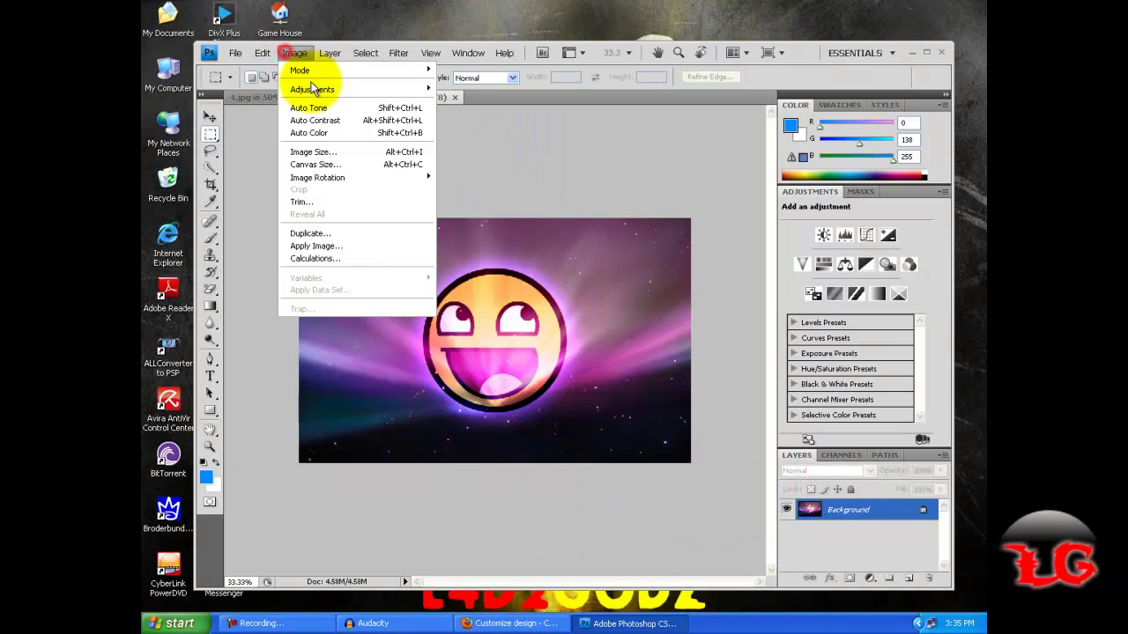
pyautogui.click(323, 151)
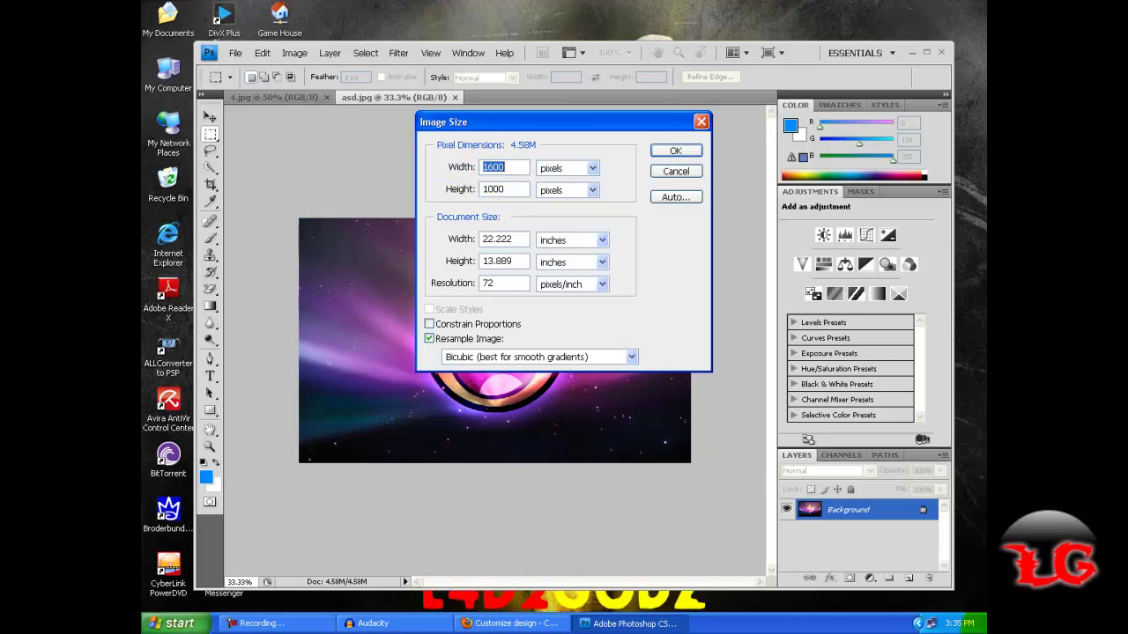
pyautogui.click(672, 170)
pyautogui.click(282, 97)
pyautogui.click(294, 53)
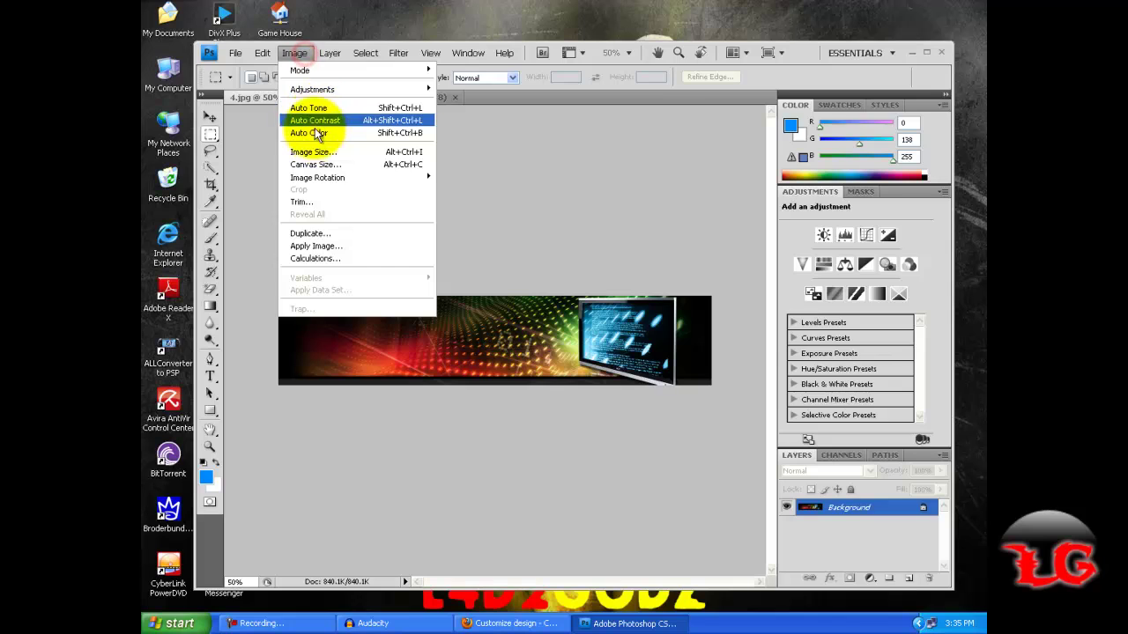
pyautogui.click(313, 151)
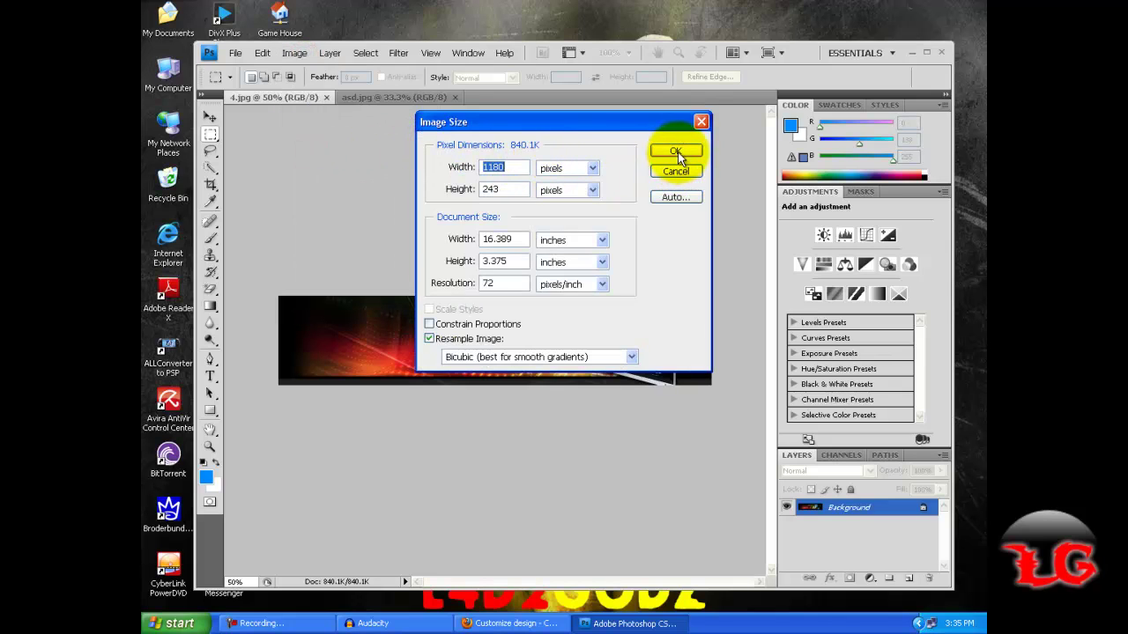
pyautogui.click(677, 151)
pyautogui.click(429, 98)
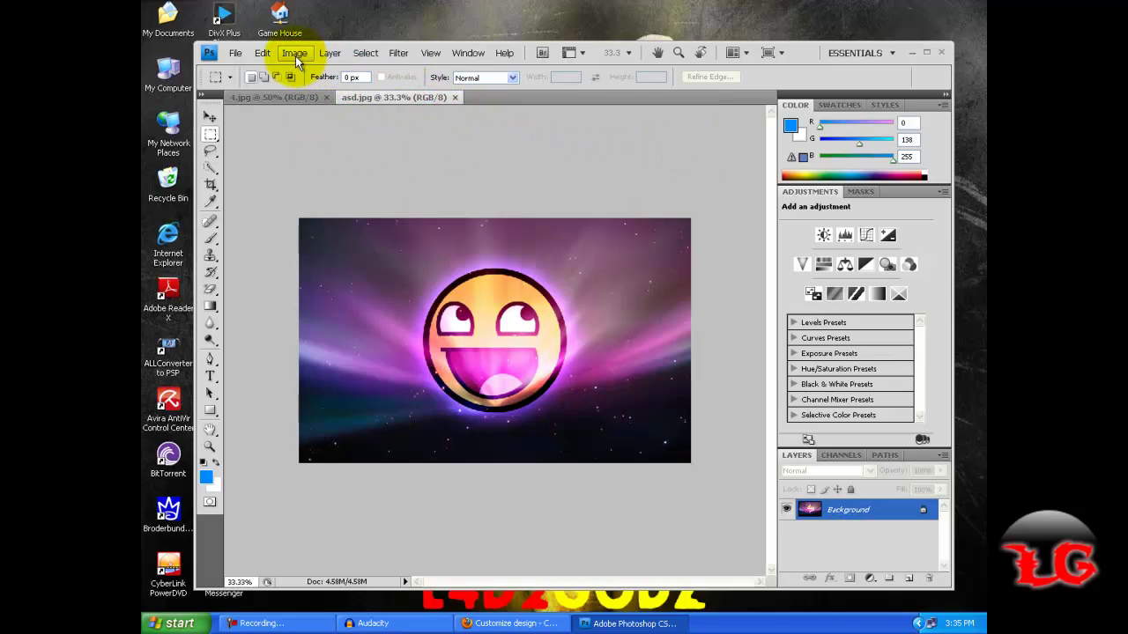
# Resize asd.jpg to 1180 pixels wide by 240 pixels tall, unconstrained.
pyautogui.click(295, 55)
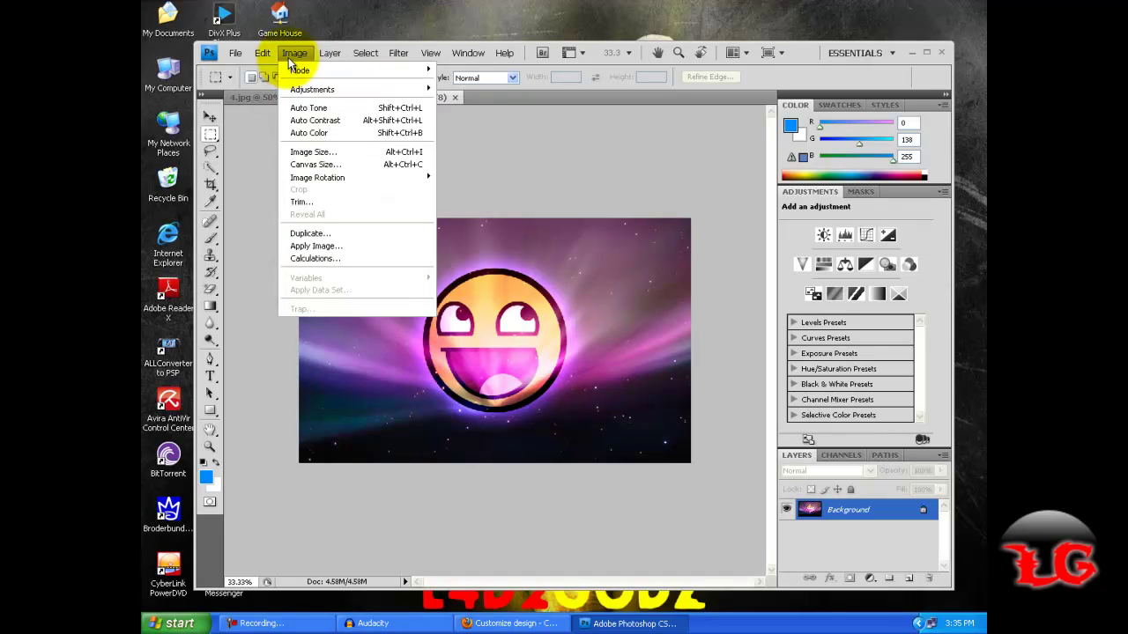
pyautogui.click(322, 152)
pyautogui.write('1180')
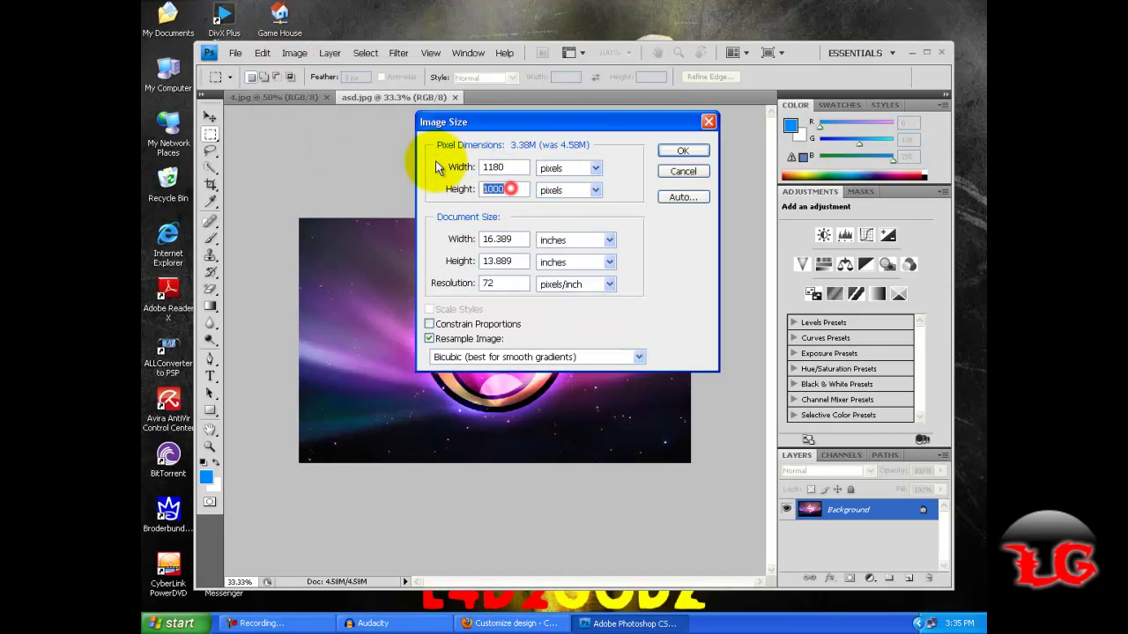
pyautogui.write('240')
pyautogui.press('Return')
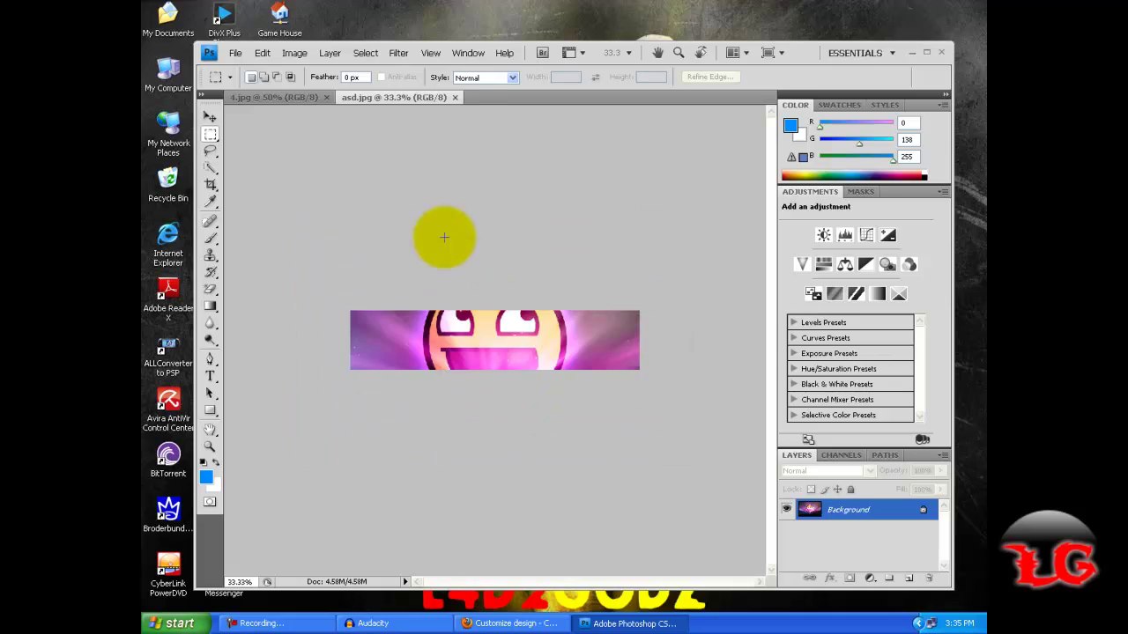
# Close the original 4.jpg document.
pyautogui.click(236, 53)
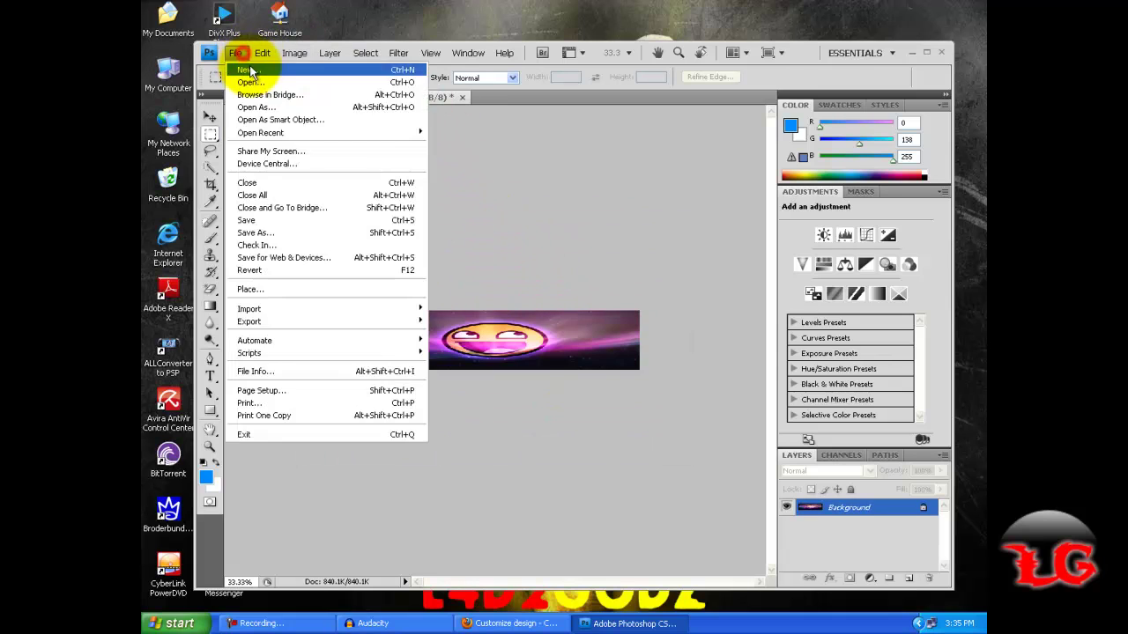
pyautogui.click(512, 145)
pyautogui.click(327, 98)
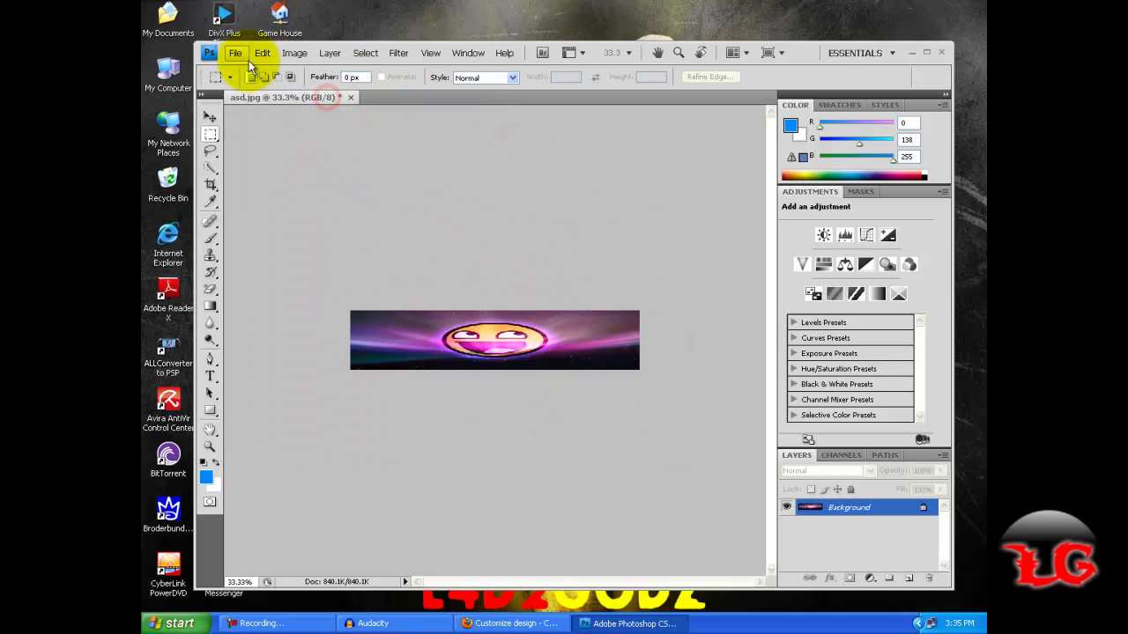
# Save the resized asd.jpg as a JPEG with default quality, then minimize Photoshop.
pyautogui.click(245, 57)
pyautogui.click(296, 219)
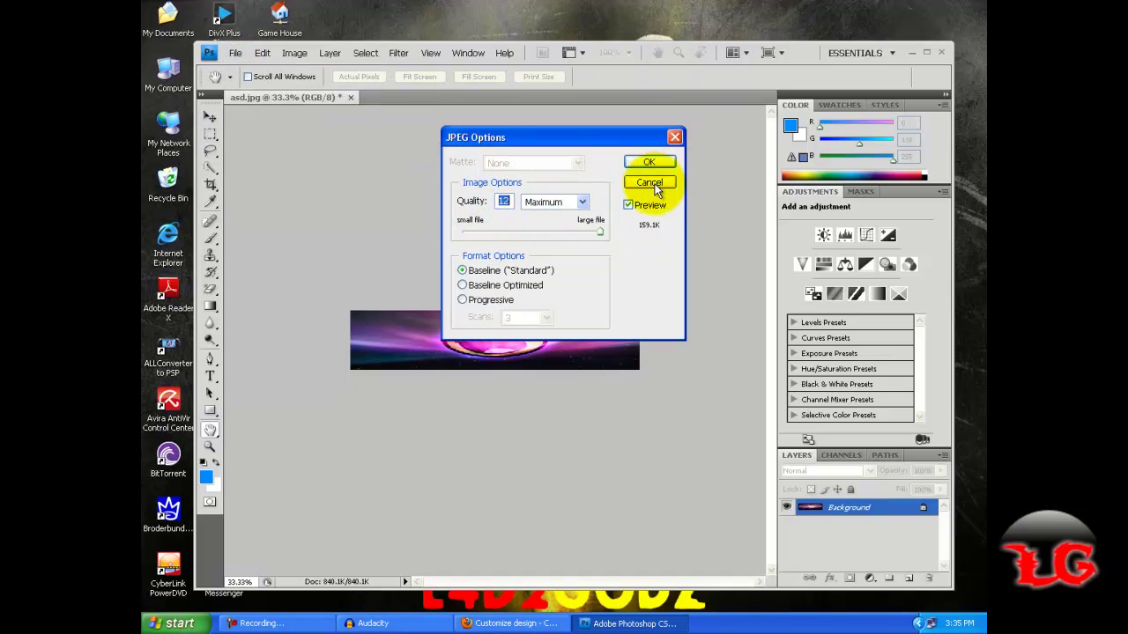
pyautogui.click(650, 162)
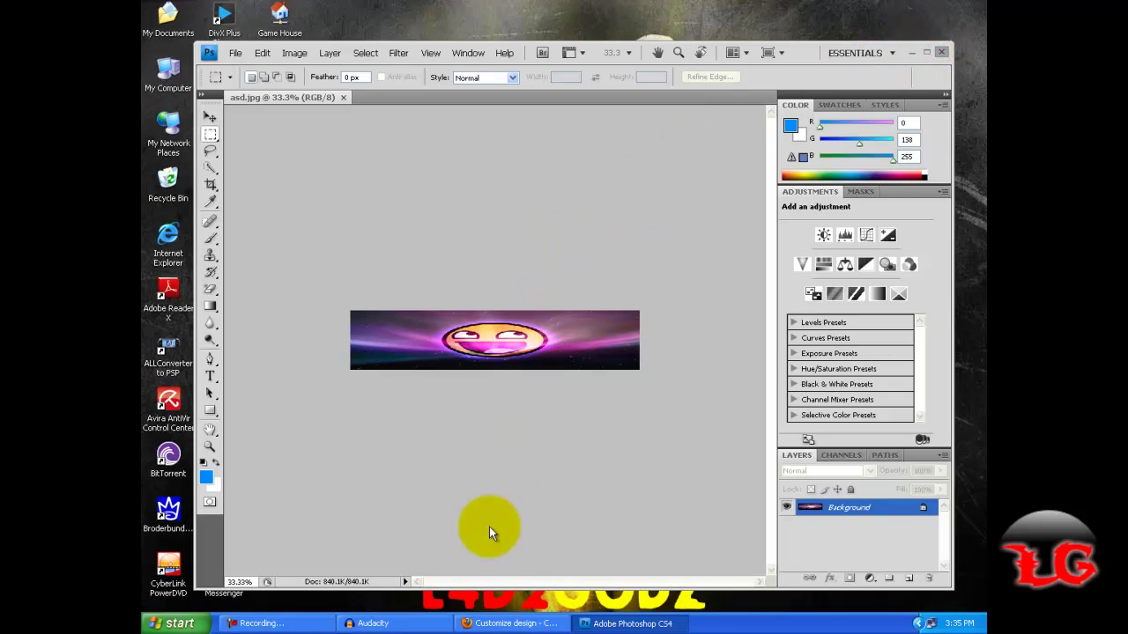
pyautogui.click(941, 53)
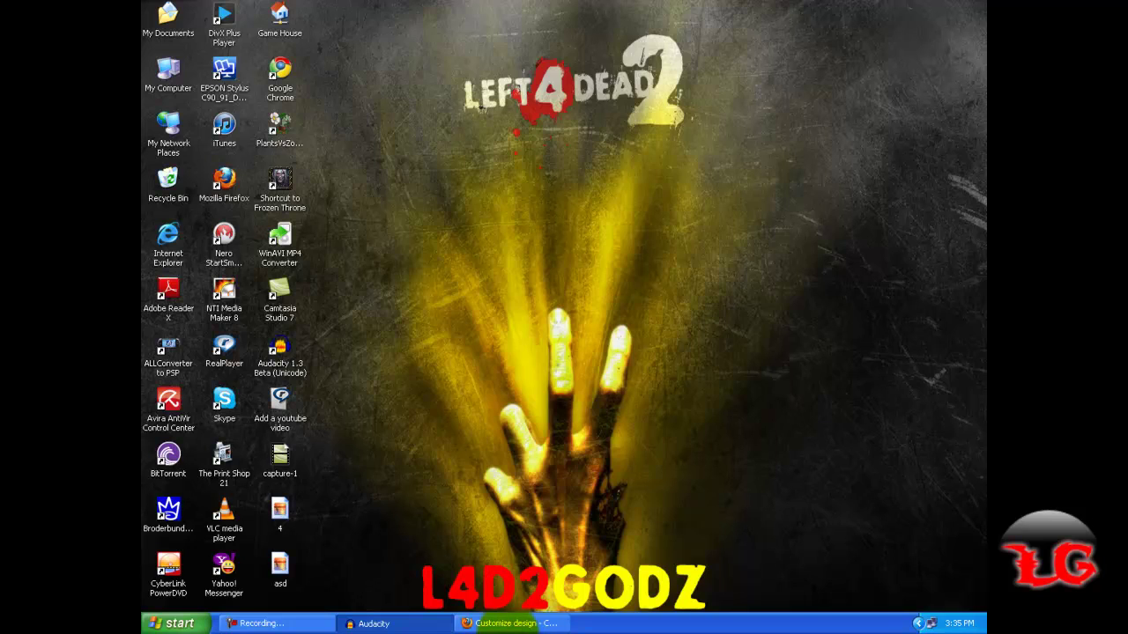
# Return to Firefox and open the uCoz File Manager.
pyautogui.click(509, 623)
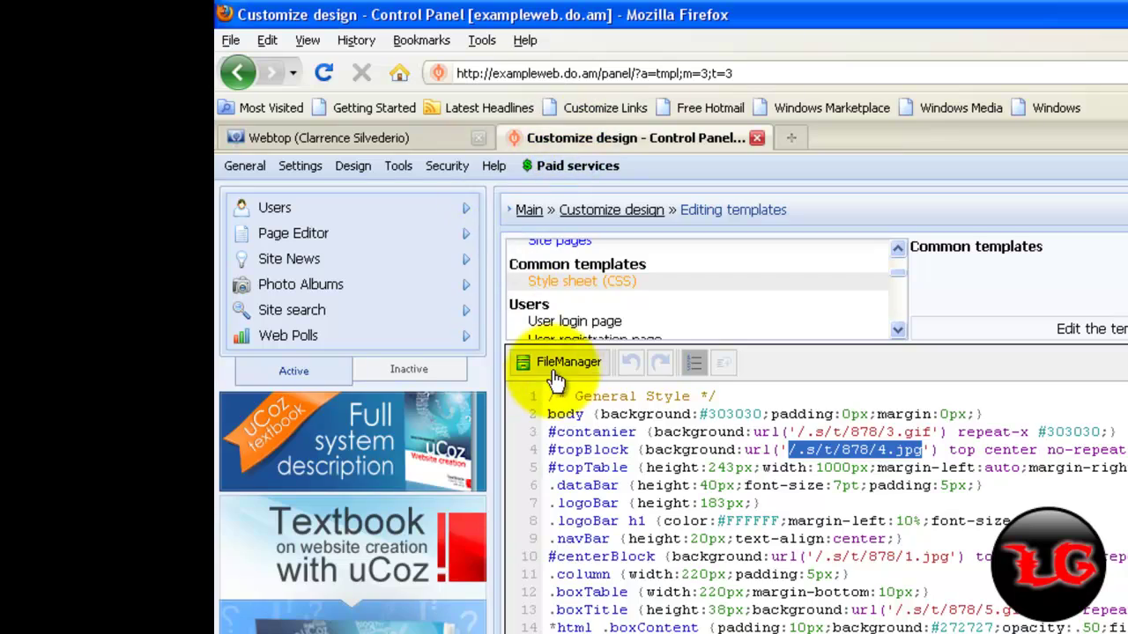
pyautogui.click(560, 364)
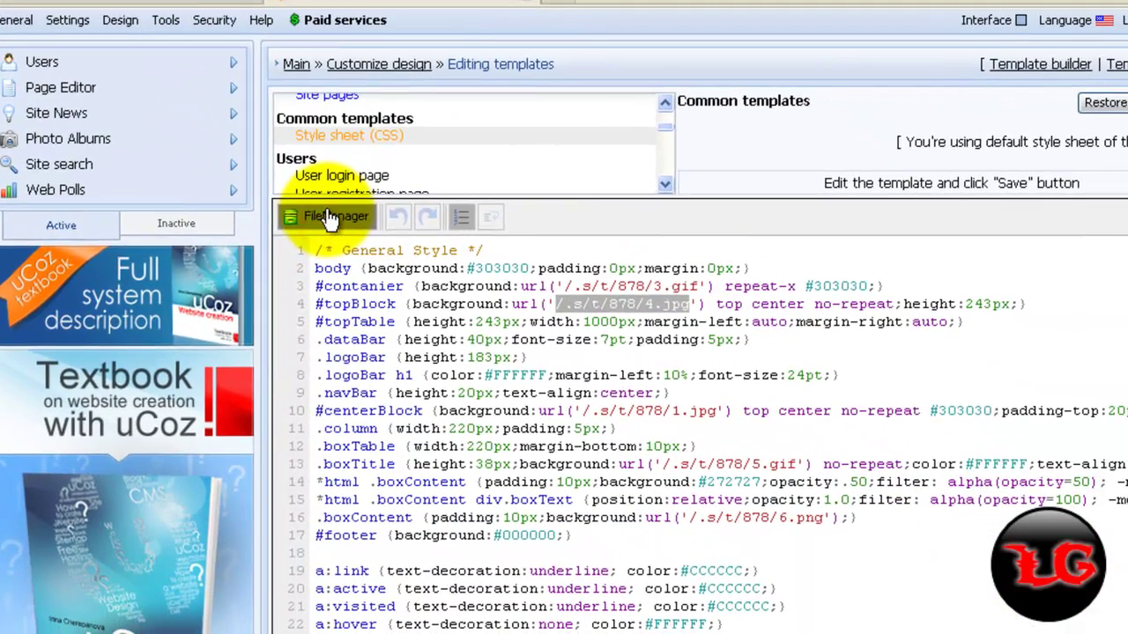
pyautogui.click(331, 219)
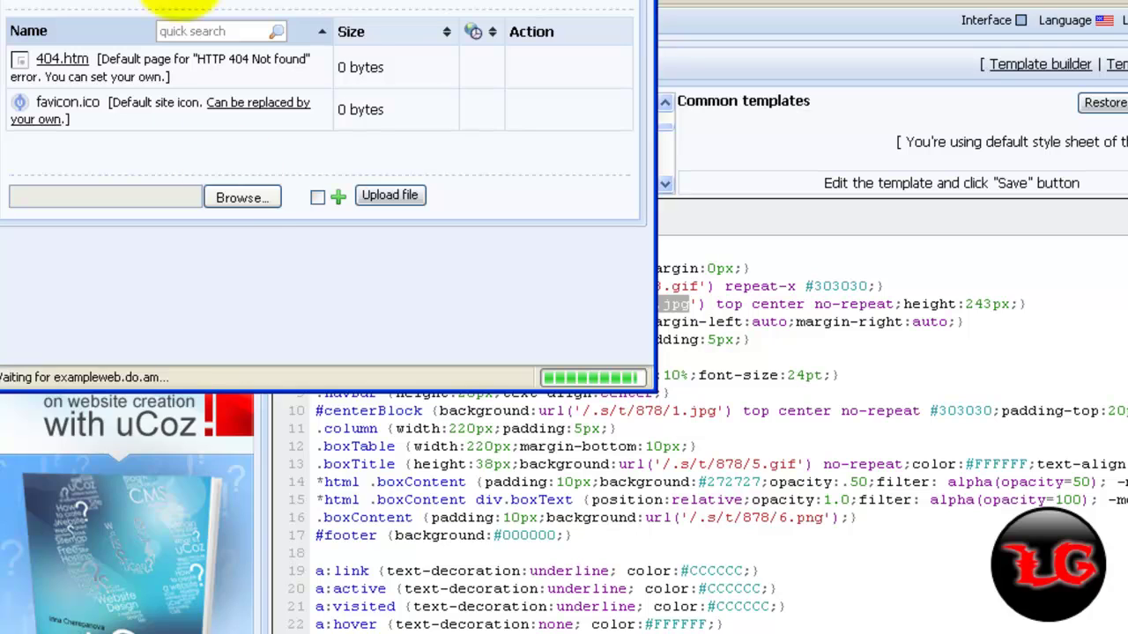
# Upload asd.jpg from the desktop and get its direct link.
pyautogui.click(253, 199)
pyautogui.click(252, 197)
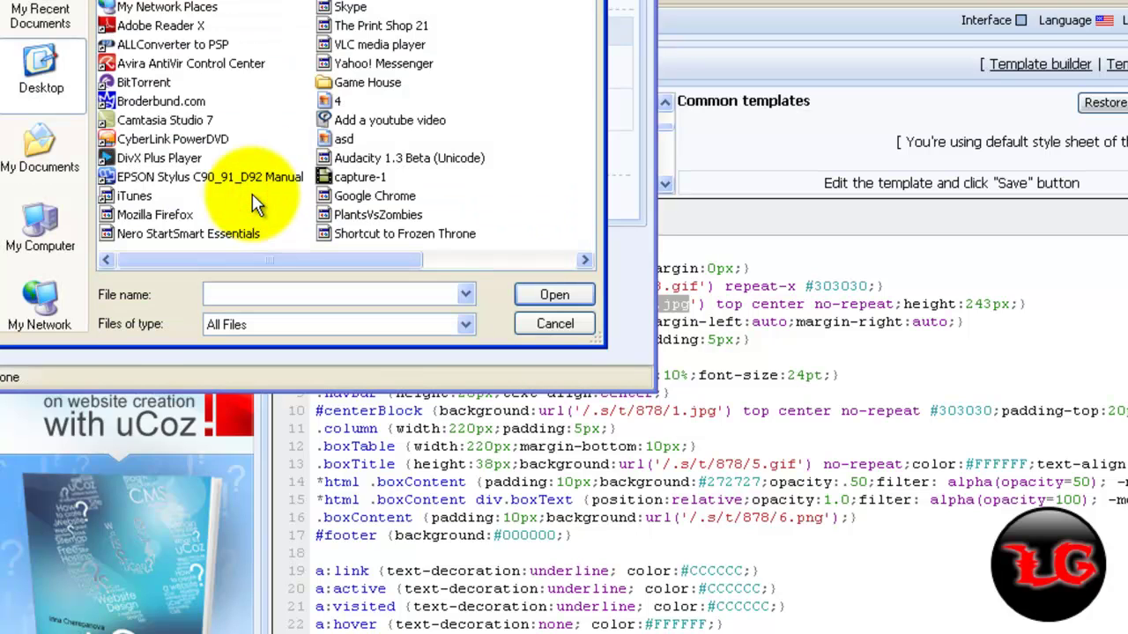
pyautogui.click(320, 144)
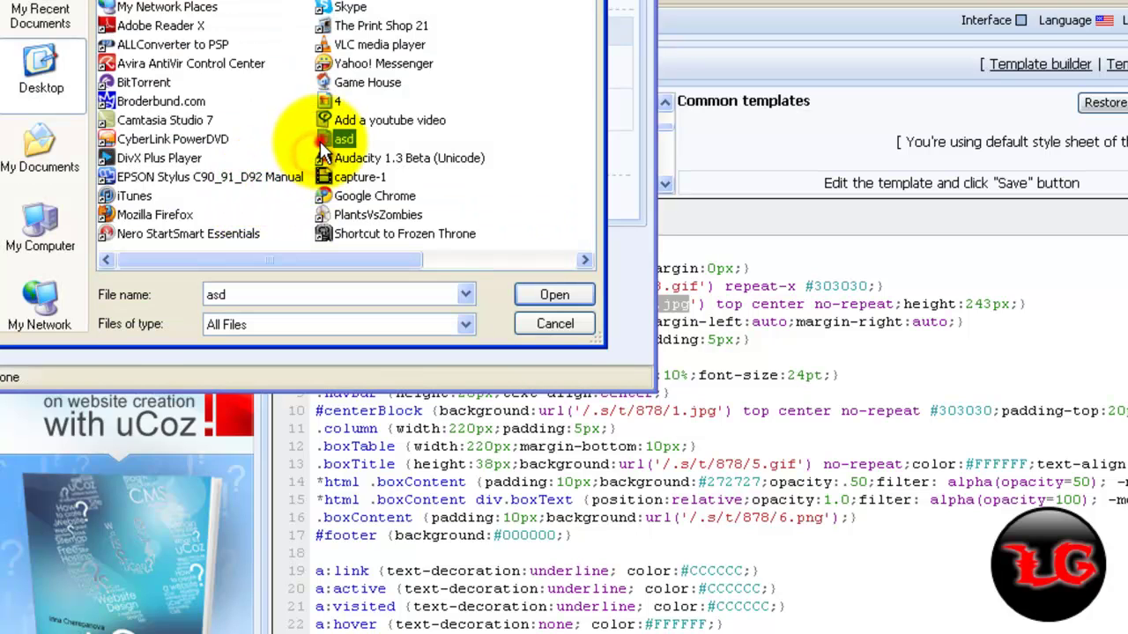
pyautogui.click(554, 296)
pyautogui.click(402, 195)
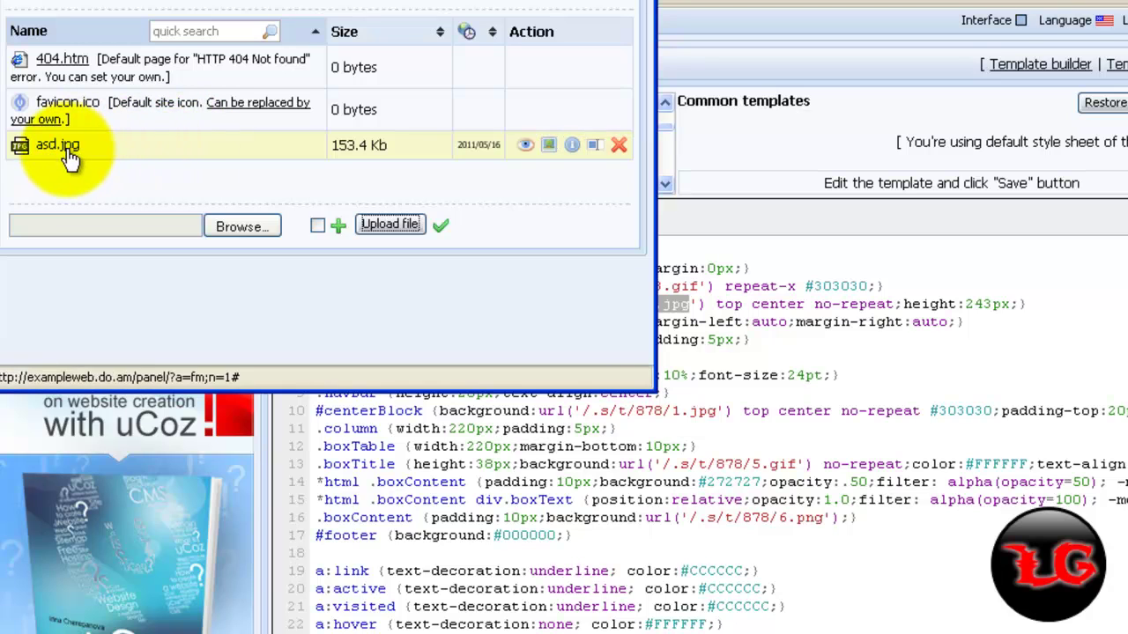
pyautogui.click(73, 149)
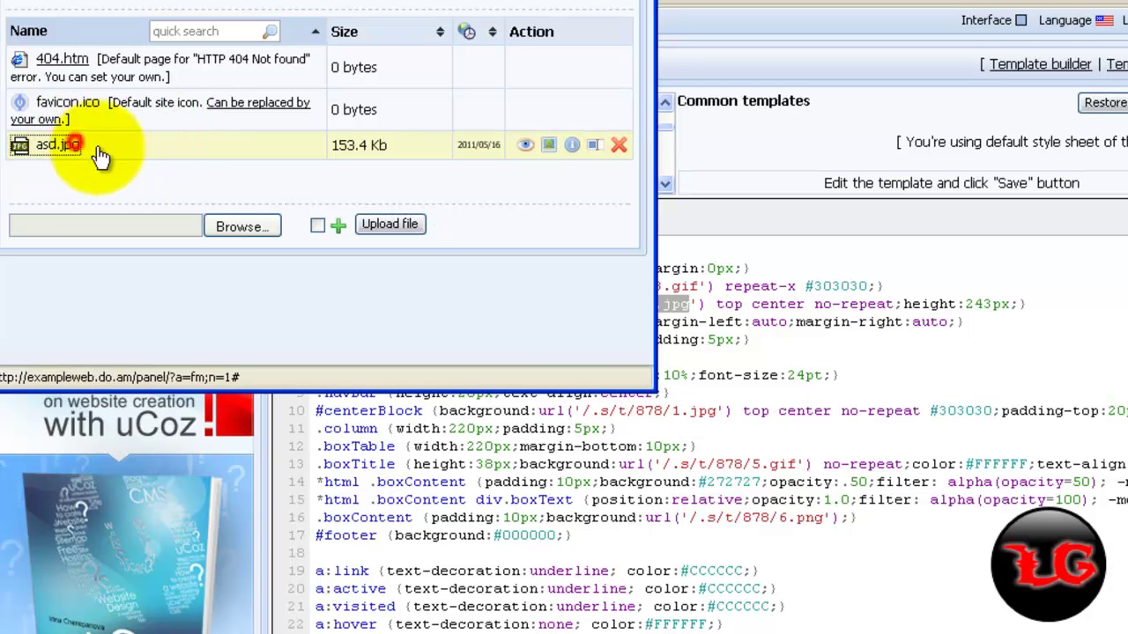
pyautogui.click(273, 174)
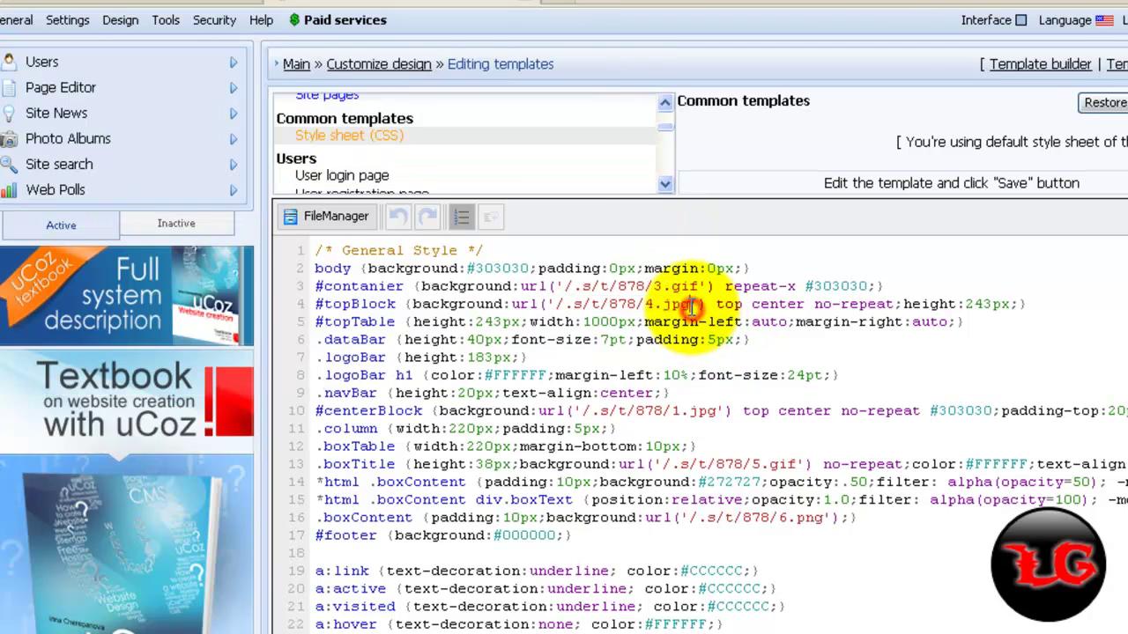
pyautogui.moveTo(692, 304); pyautogui.dragTo(557, 303)
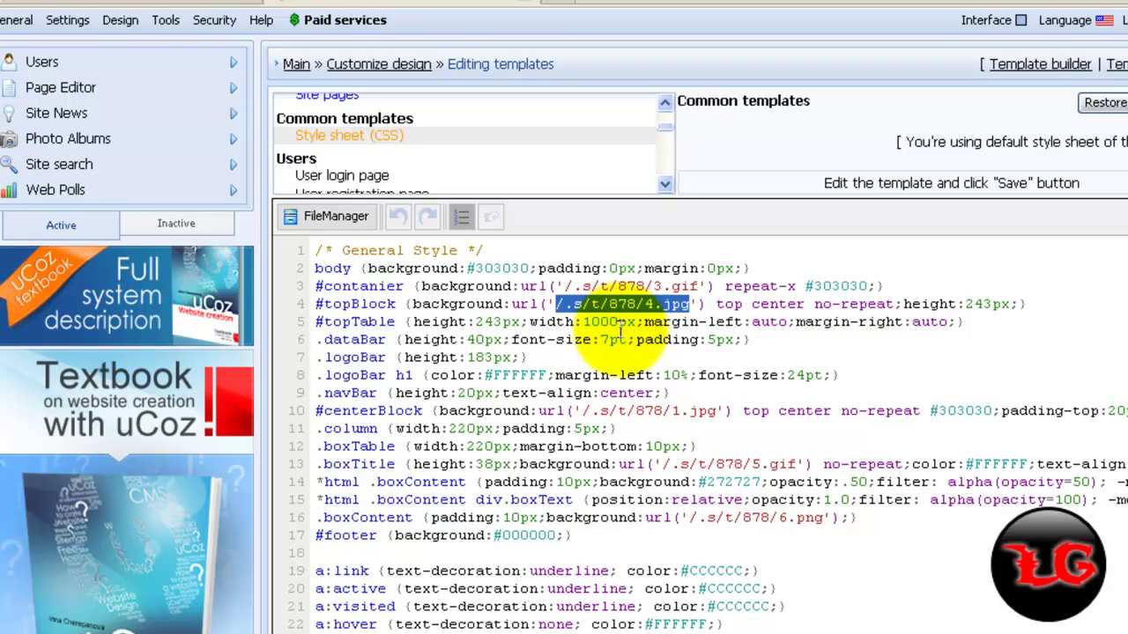
pyautogui.write('http://exampleweb.do.am/asd.jpg')
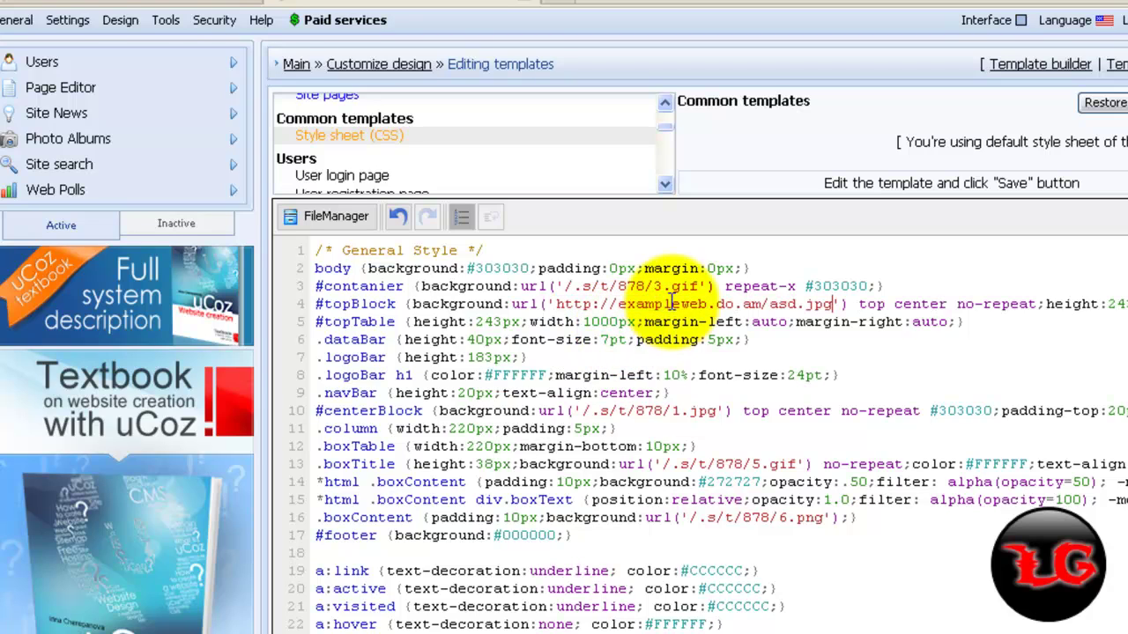
pyautogui.hotkey('ctrl', 's')
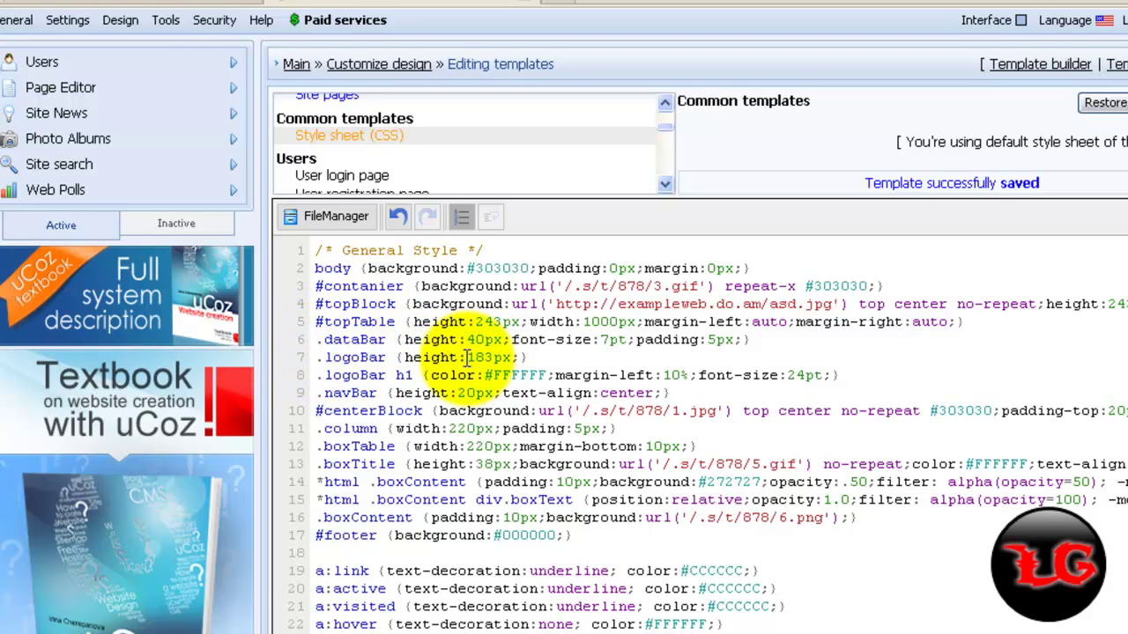
# Change .logoBar height from 183 to 0 and the h1 font size from 24 to 0, then save.
pyautogui.moveTo(469, 357); pyautogui.dragTo(489, 357)
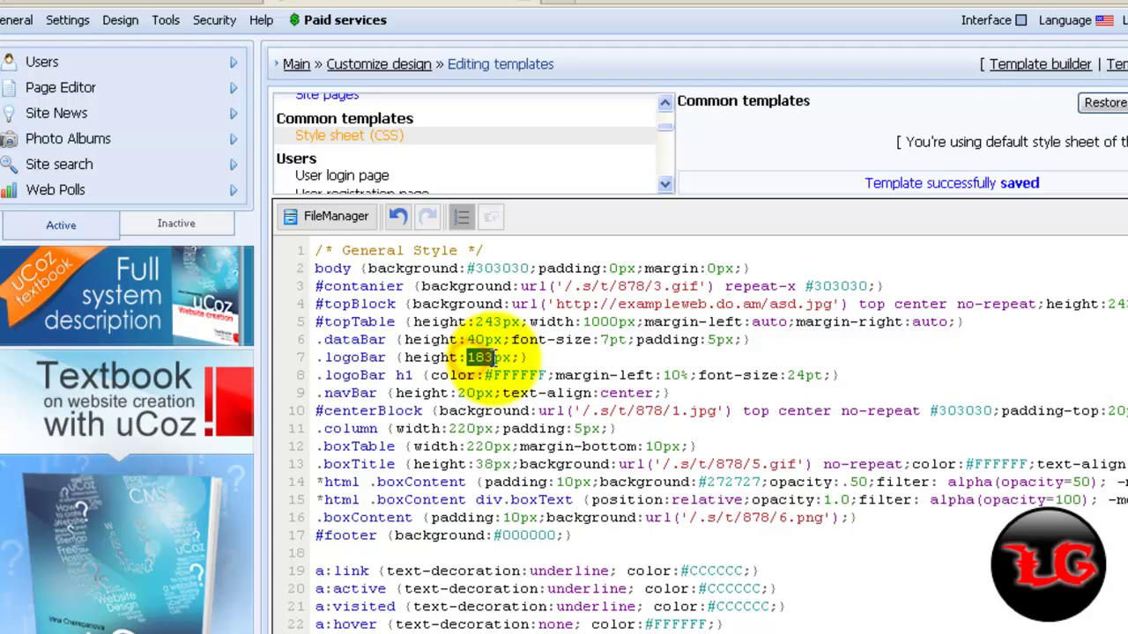
pyautogui.write('0')
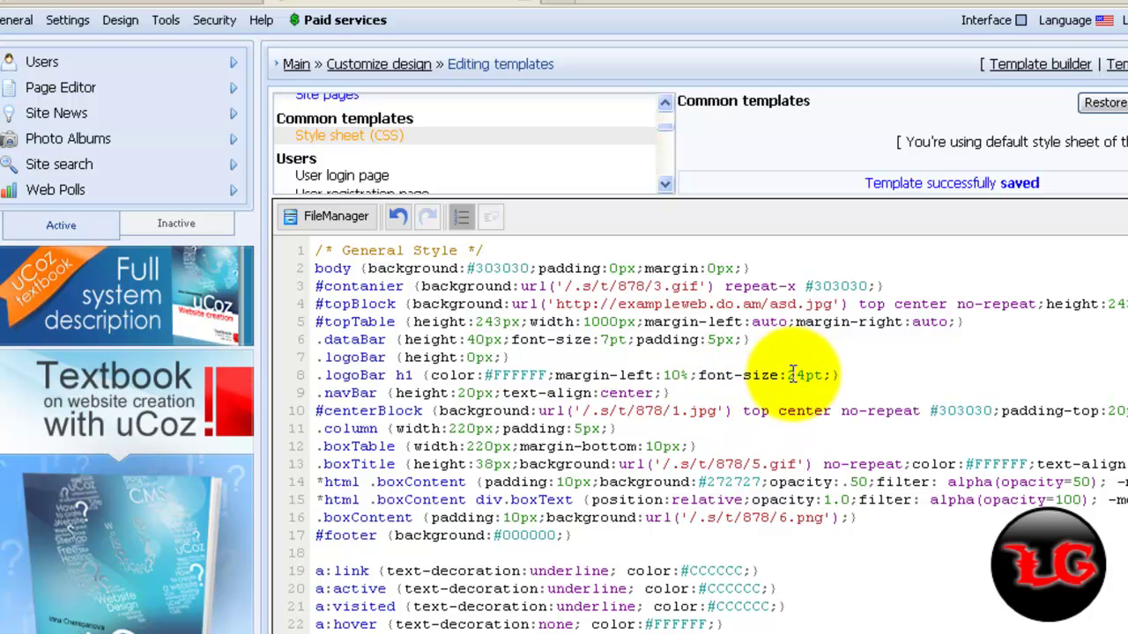
pyautogui.moveTo(788, 374); pyautogui.dragTo(804, 374)
pyautogui.write('0')
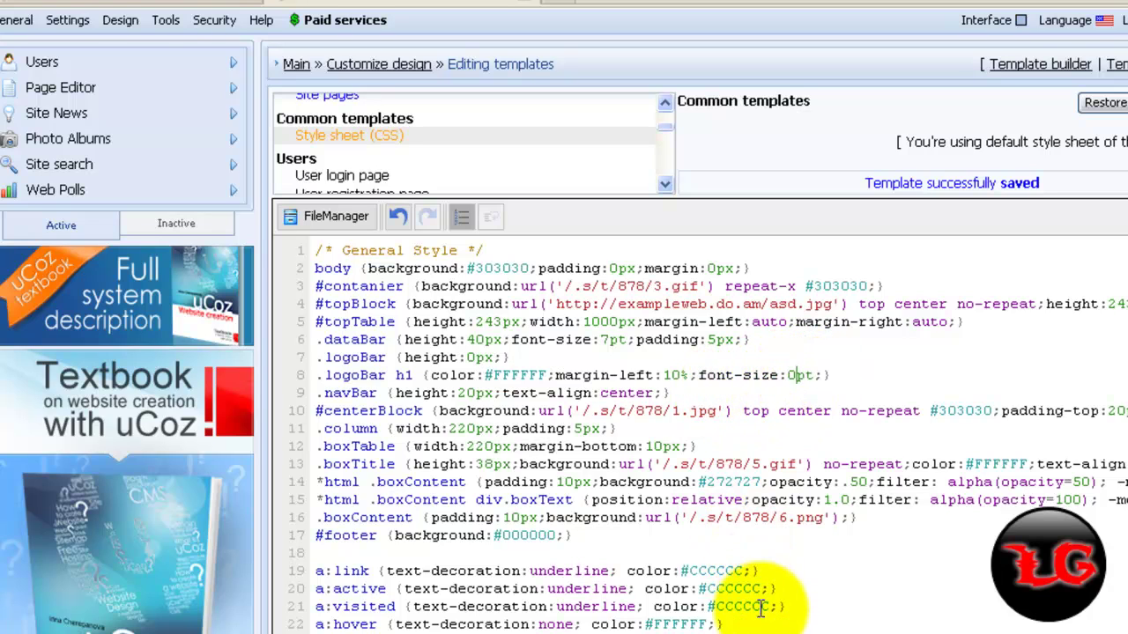
pyautogui.hotkey('ctrl', 's')
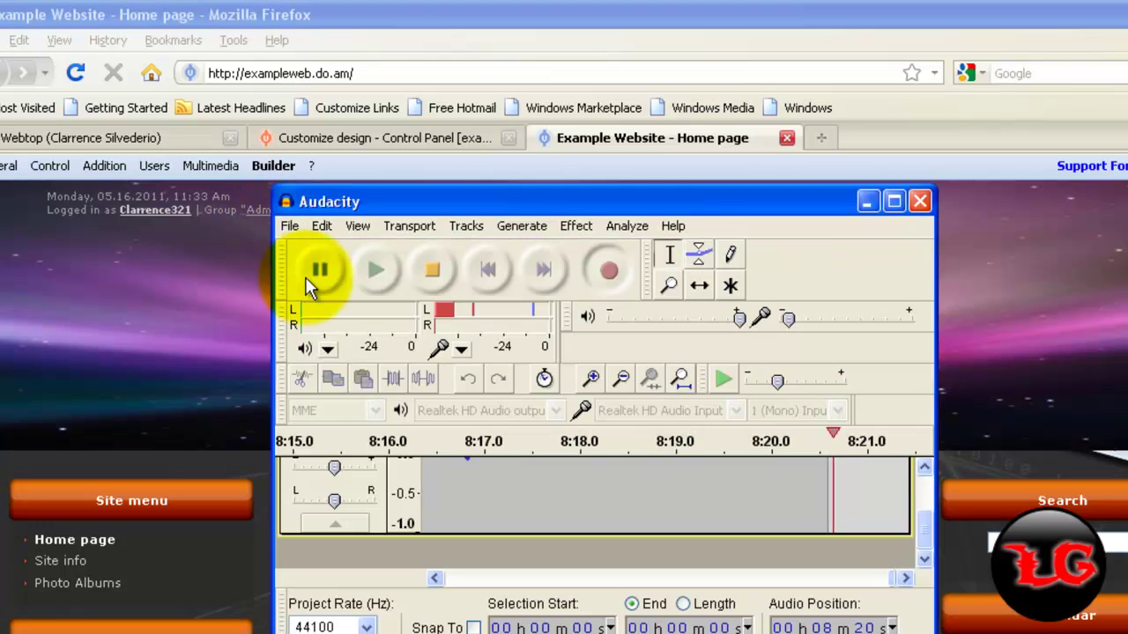
# View the exampleweb.do.am home page showing the new smiley header banner.
pyautogui.click(324, 273)
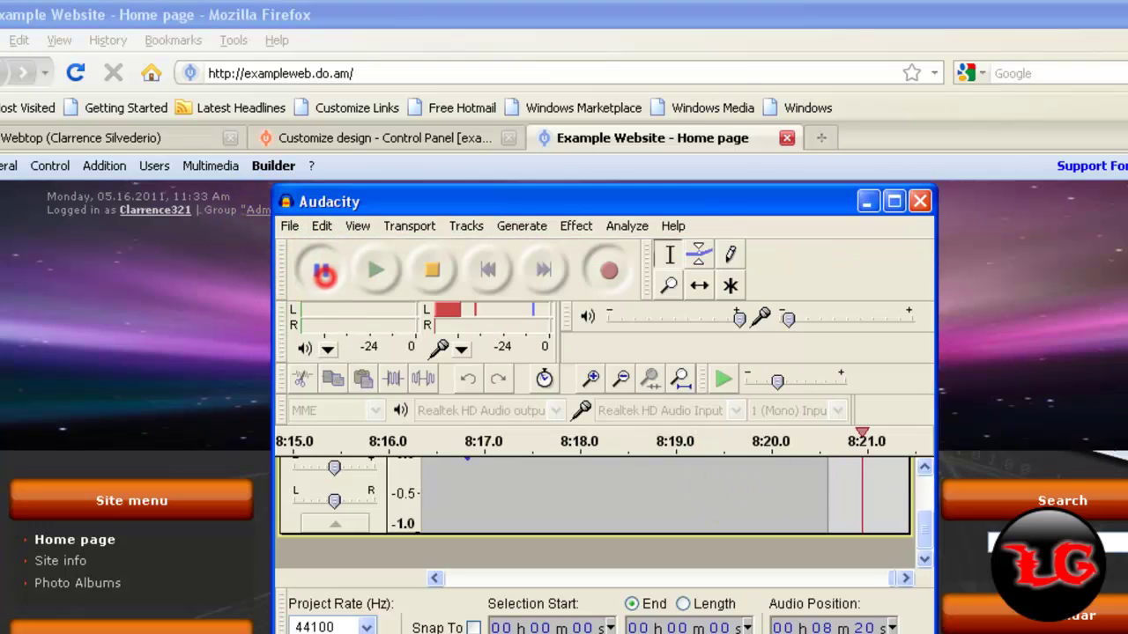